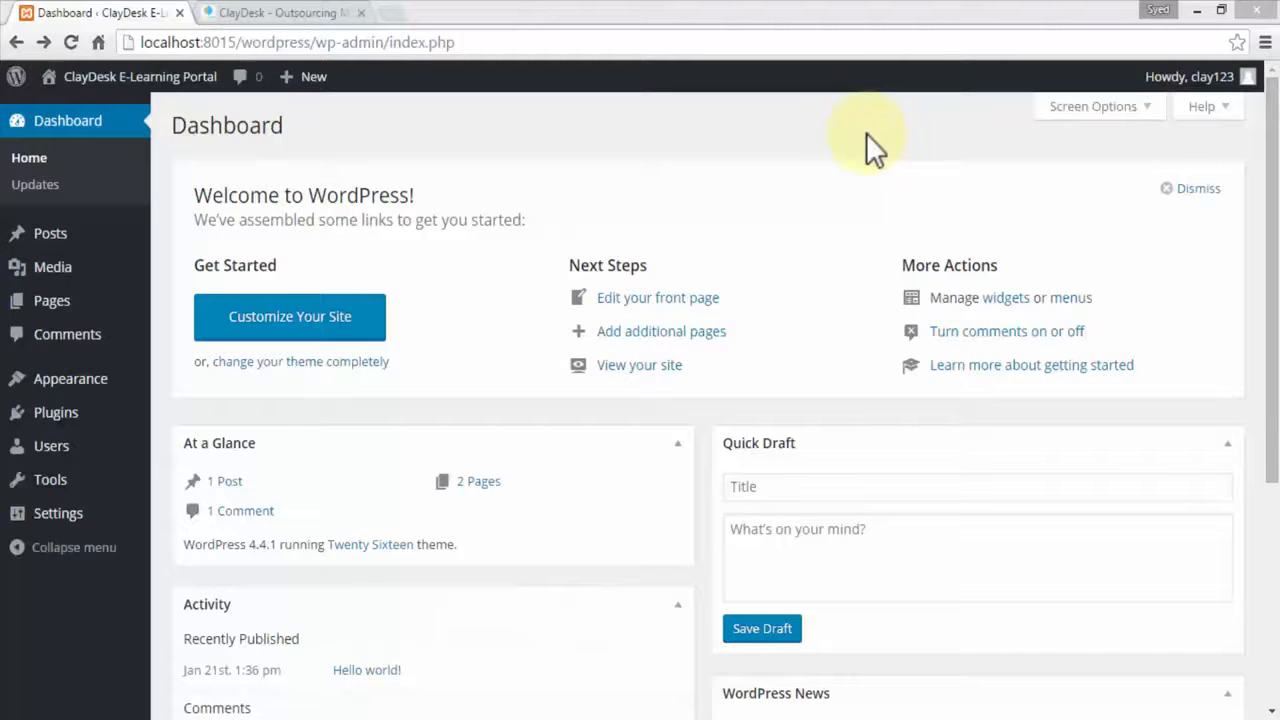
Step: Open the ClayDesk E-Learning Portal's front end in a new browser tab and look over the page from header to sidebar widgets
{"action": "mouse_move", "coordinate": [117, 84]}
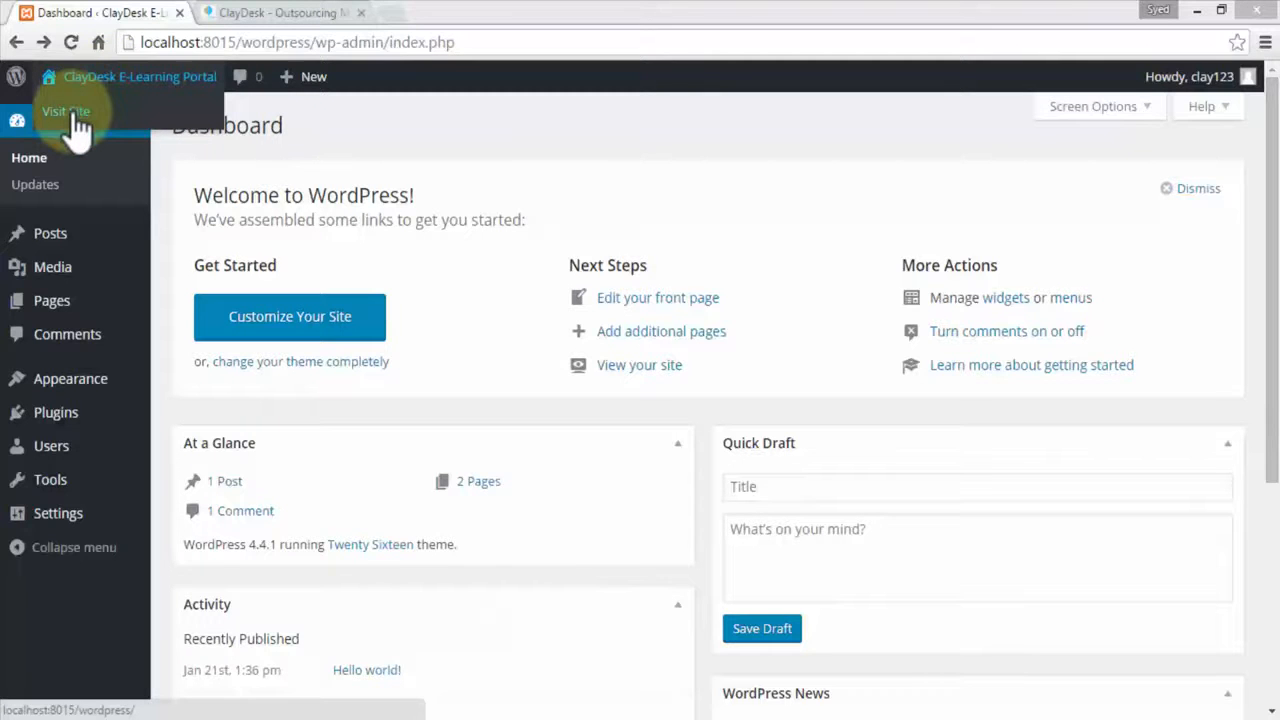
{"action": "right_click", "coordinate": [76, 115]}
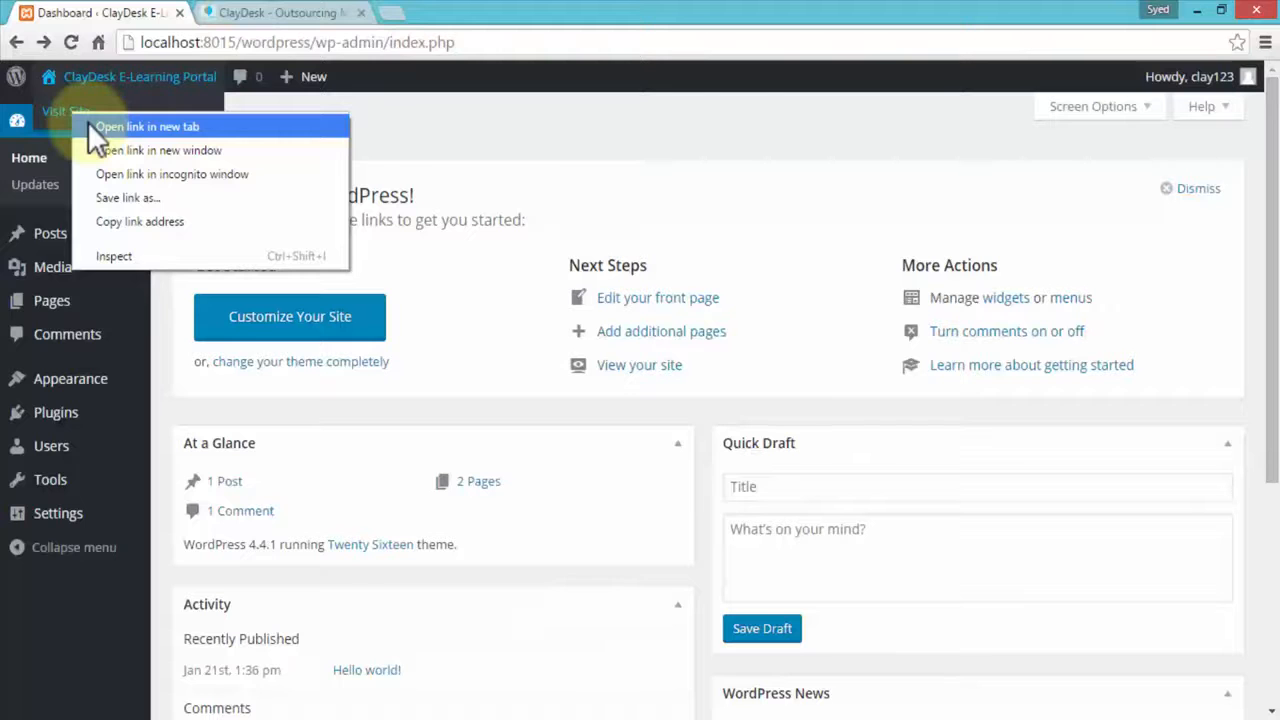
{"action": "left_click", "coordinate": [88, 125]}
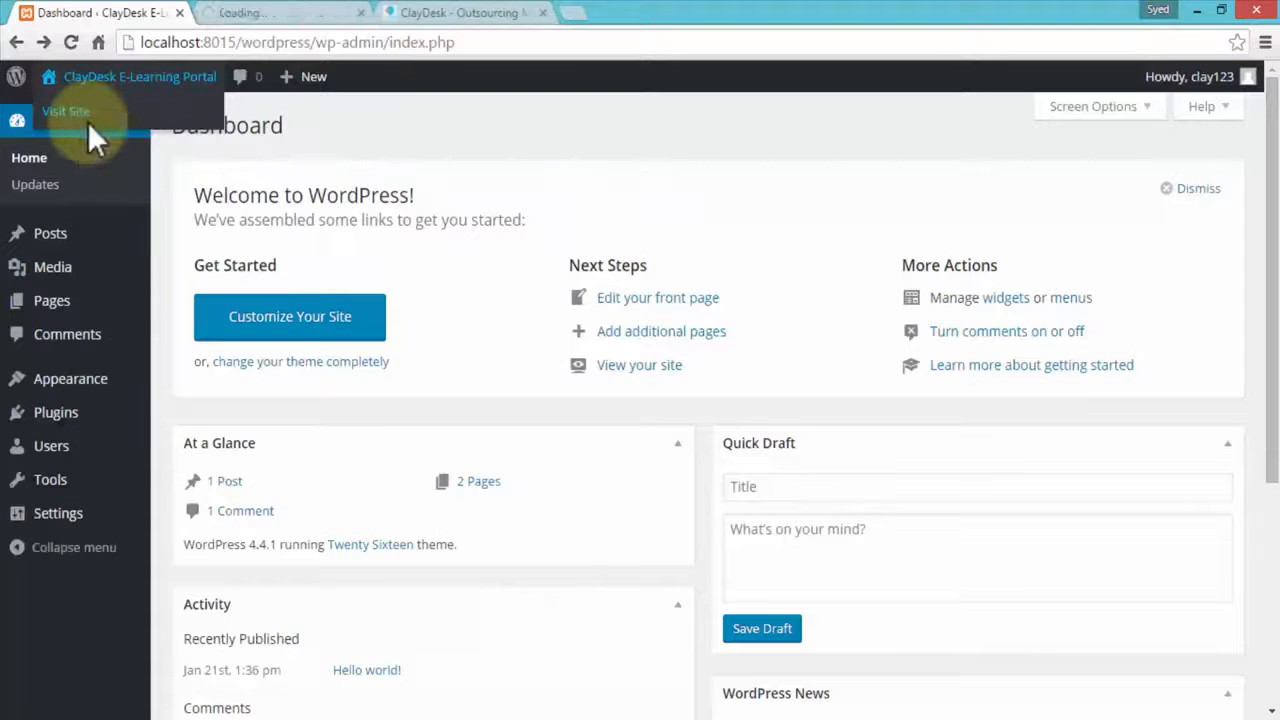
{"action": "left_click", "coordinate": [283, 17]}
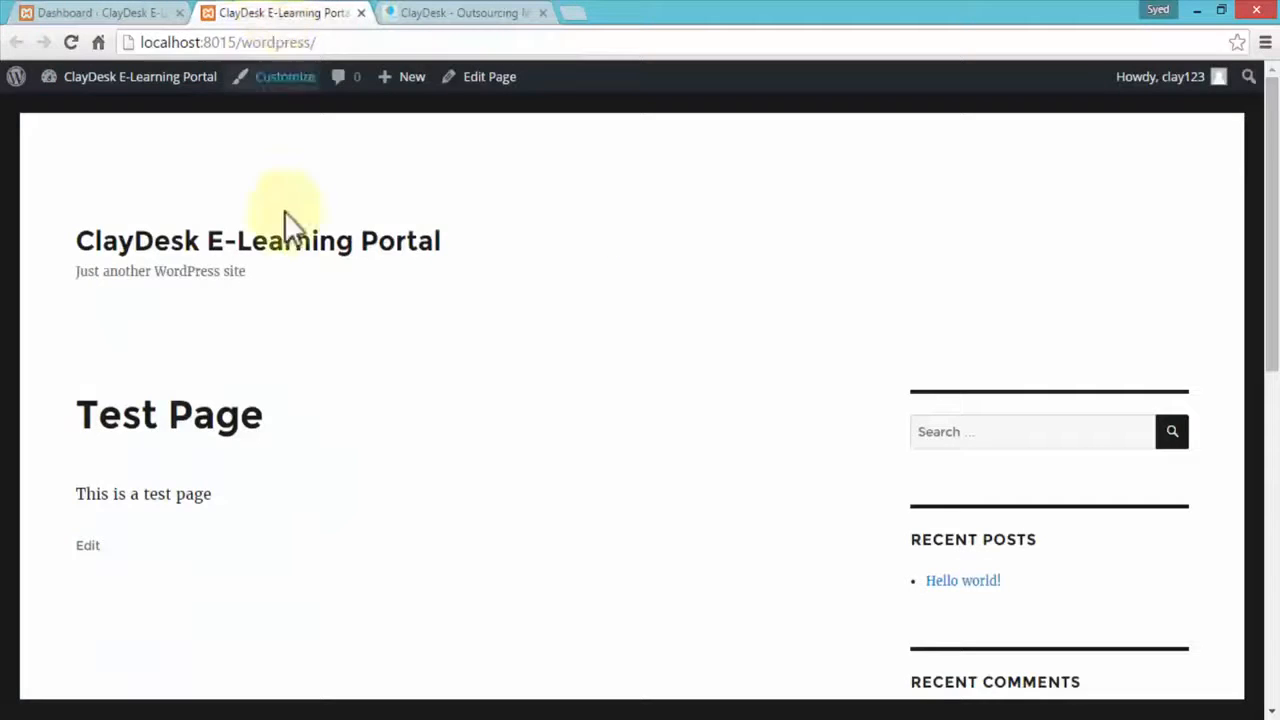
{"action": "scroll", "coordinate": [292, 342], "scroll_direction": "down", "scroll_amount": 8}
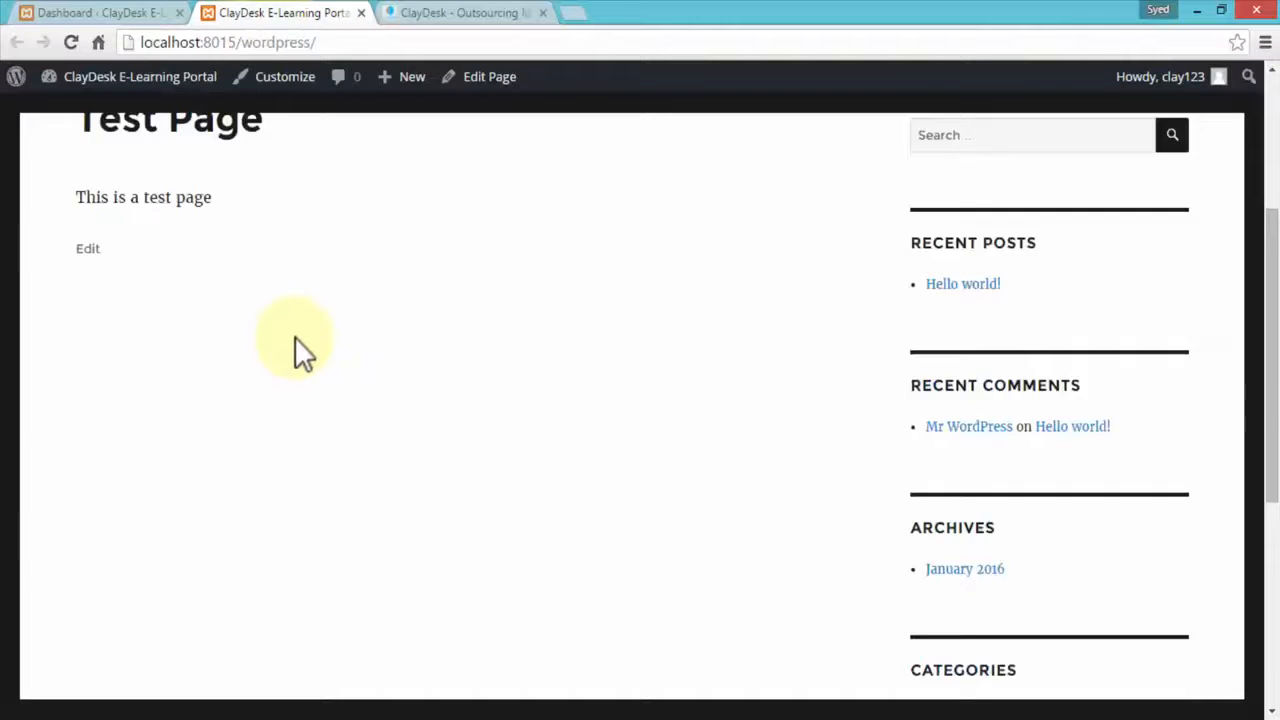
{"action": "scroll", "coordinate": [294, 340], "scroll_direction": "up", "scroll_amount": 8}
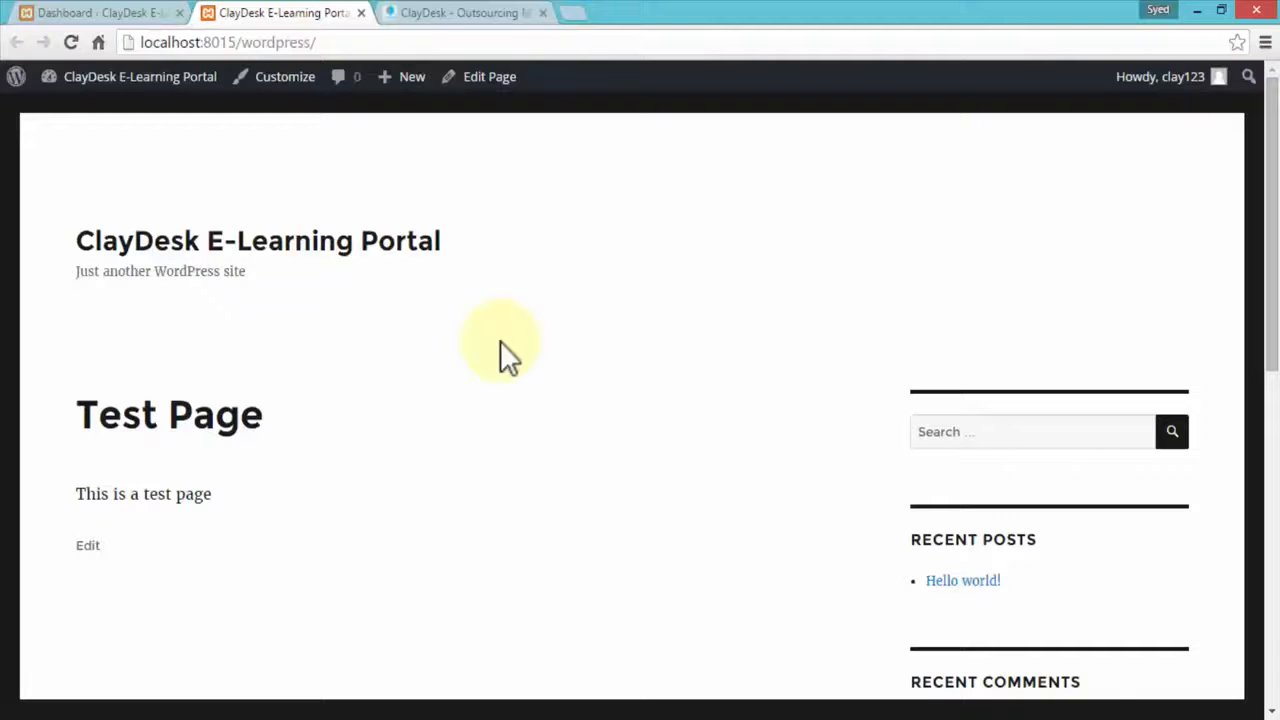
Step: Return to the admin dashboard and open the list of installed themes
{"action": "left_click", "coordinate": [127, 17]}
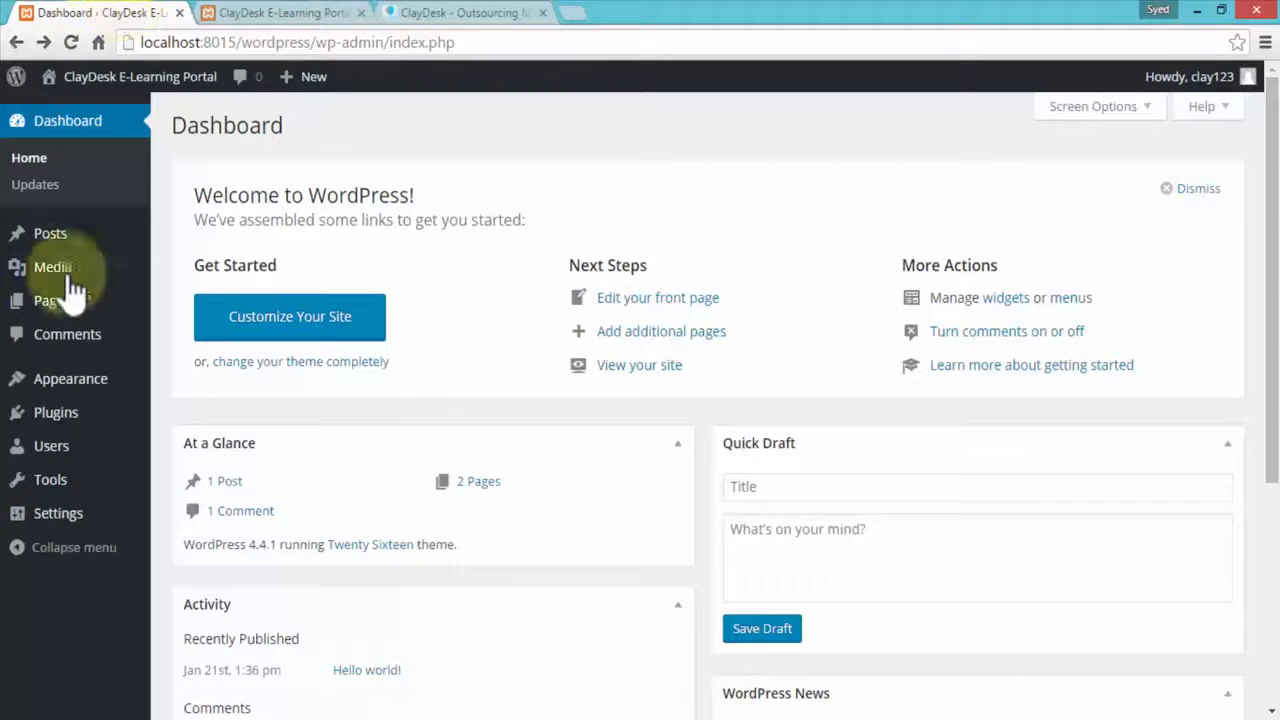
{"action": "mouse_move", "coordinate": [90, 385]}
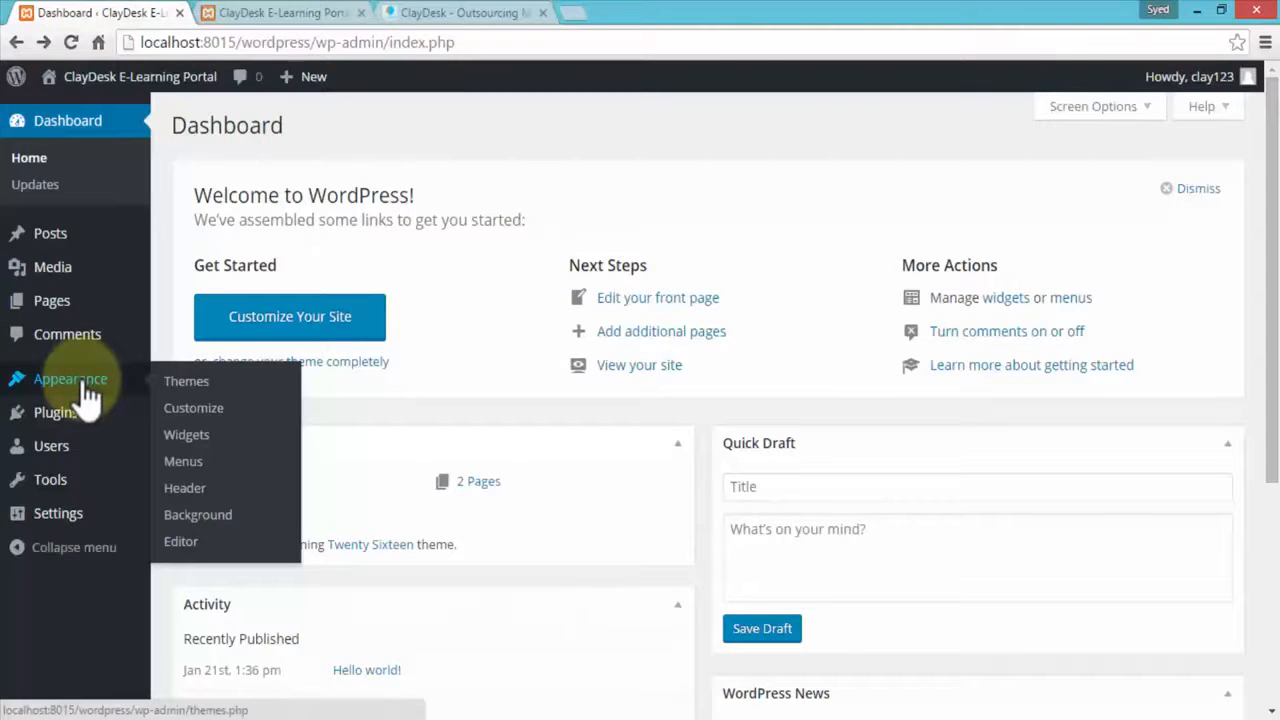
{"action": "left_click", "coordinate": [202, 383]}
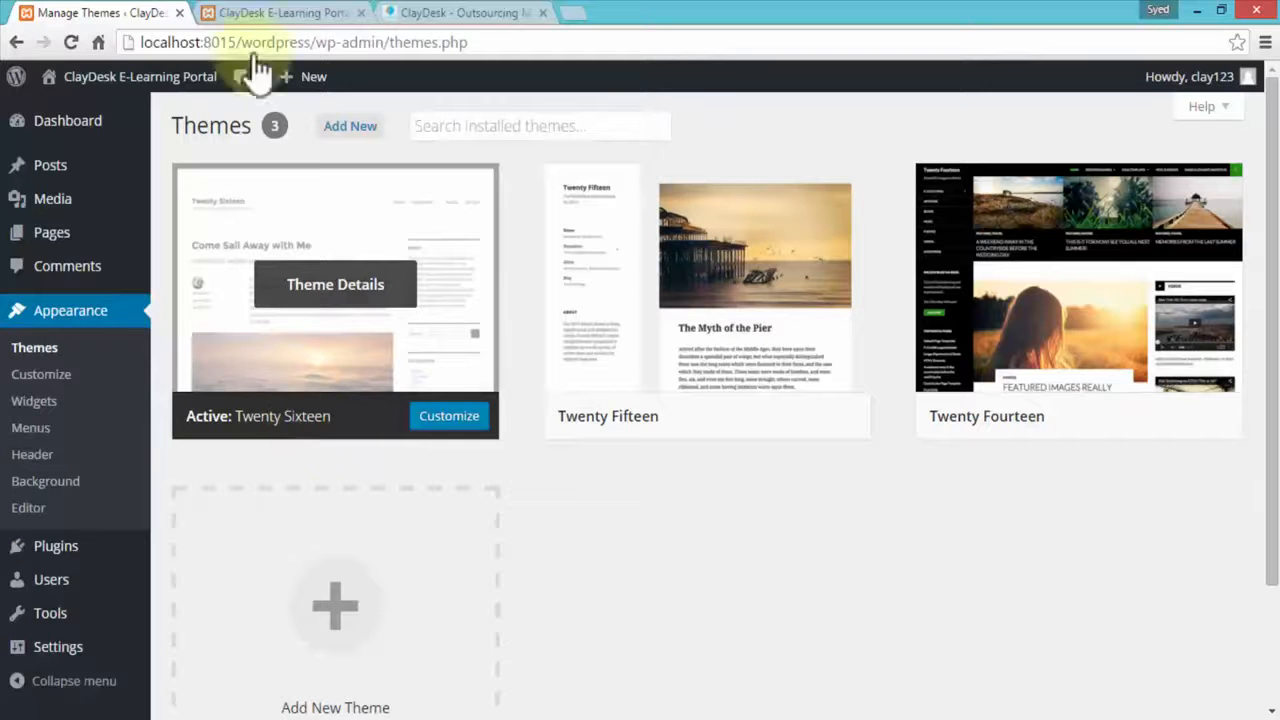
Step: Examine how the current theme presents the portal's Test Page on the public site
{"action": "left_click", "coordinate": [254, 10]}
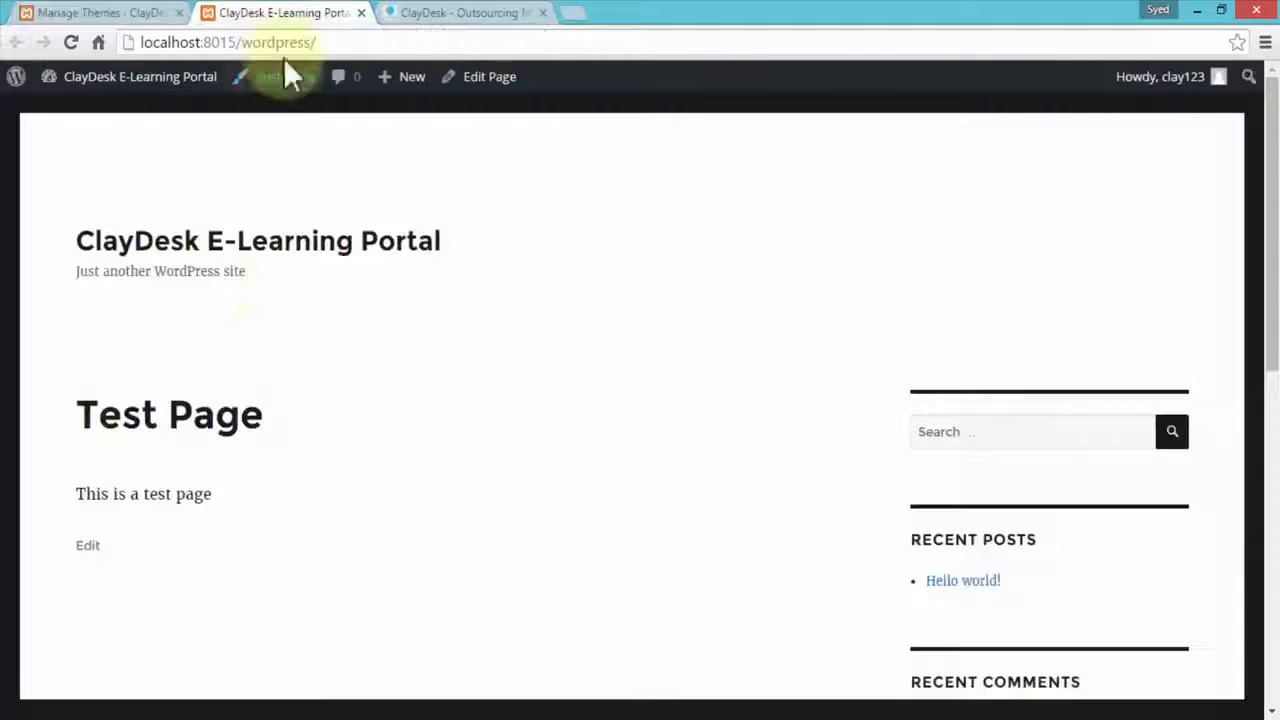
{"action": "scroll", "coordinate": [380, 355], "scroll_direction": "down", "scroll_amount": 4}
{"action": "scroll", "coordinate": [362, 342], "scroll_direction": "up", "scroll_amount": 3}
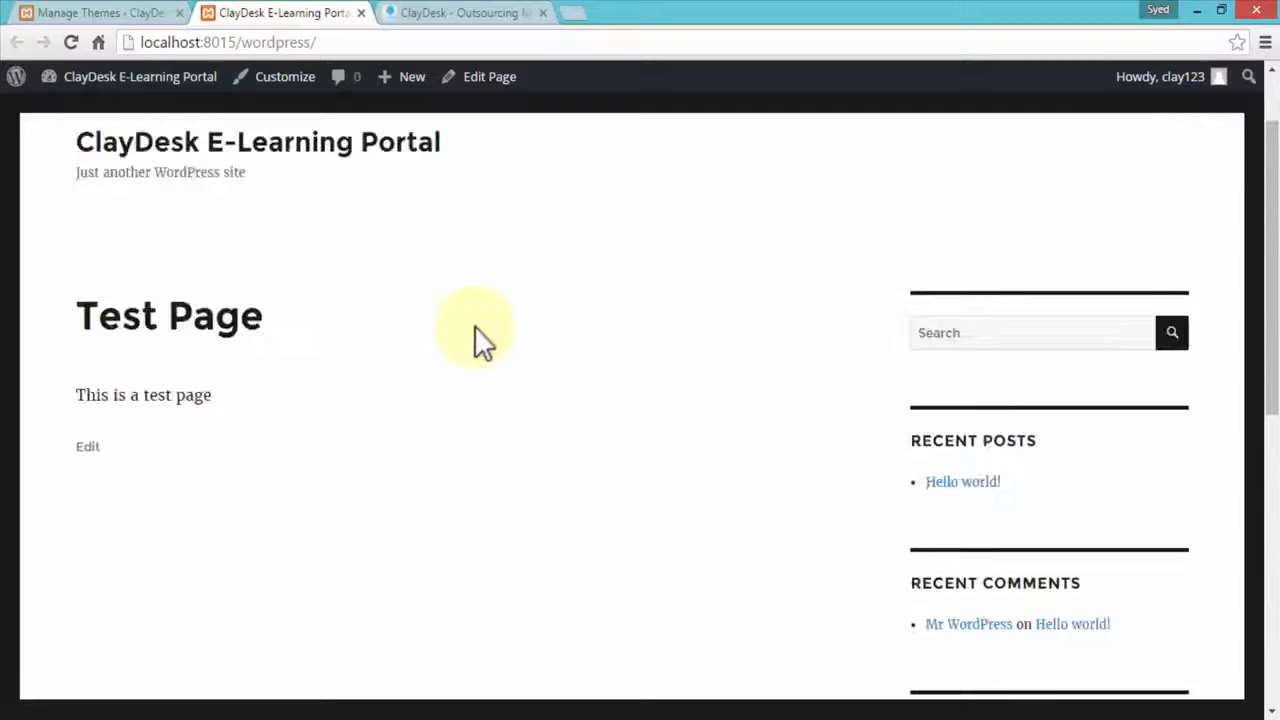
{"action": "scroll", "coordinate": [398, 350], "scroll_direction": "up", "scroll_amount": 1}
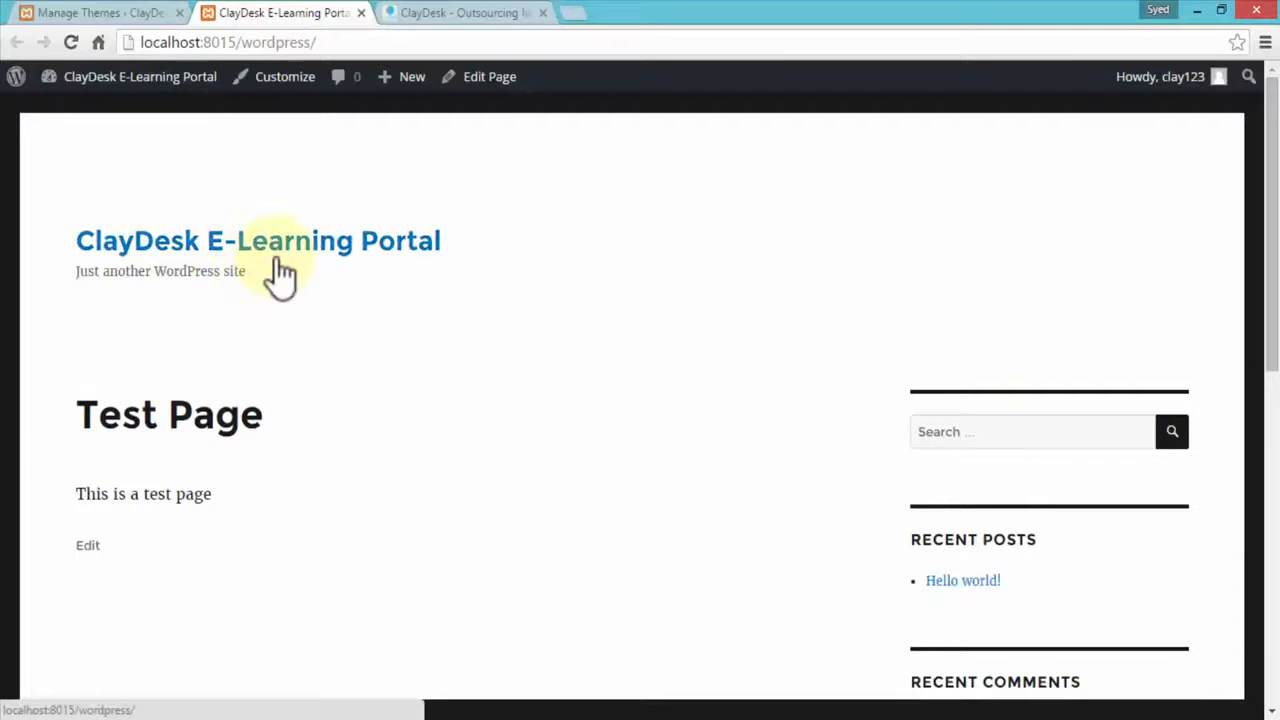
Step: Preview the installed Twenty Fifteen theme live on the site, and save and activate it
{"action": "left_click", "coordinate": [113, 15]}
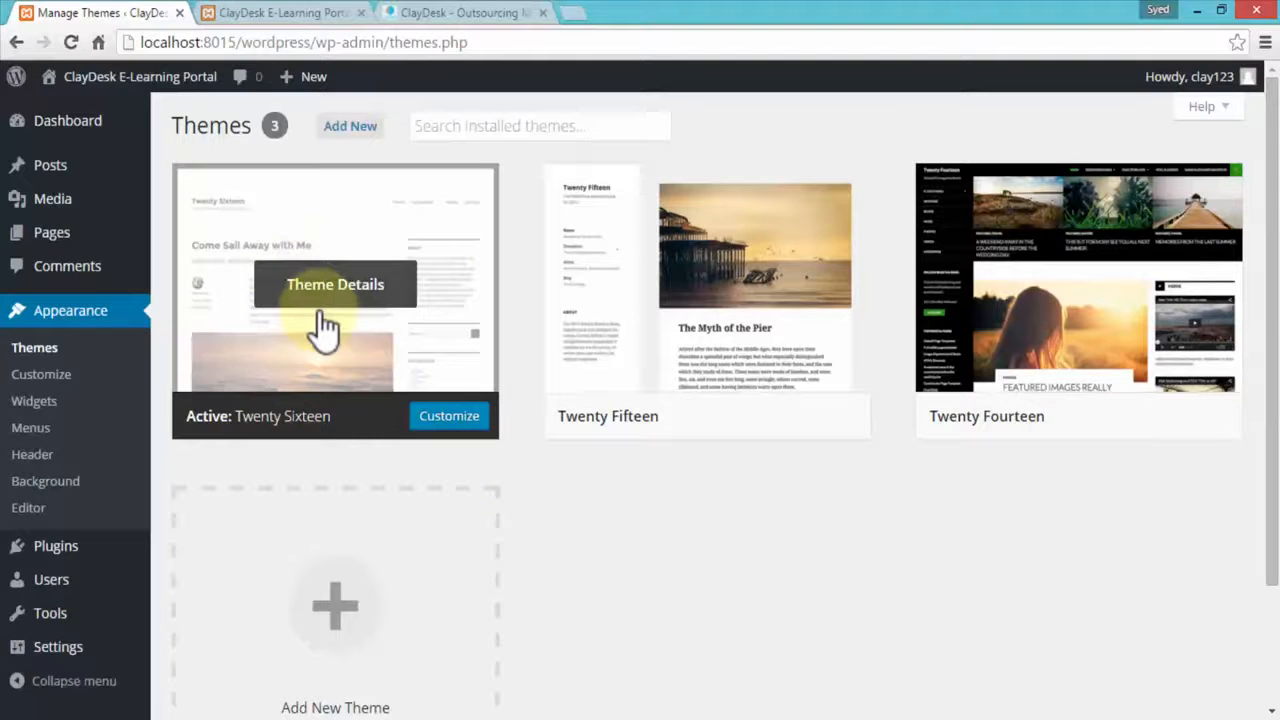
{"action": "mouse_move", "coordinate": [580, 394]}
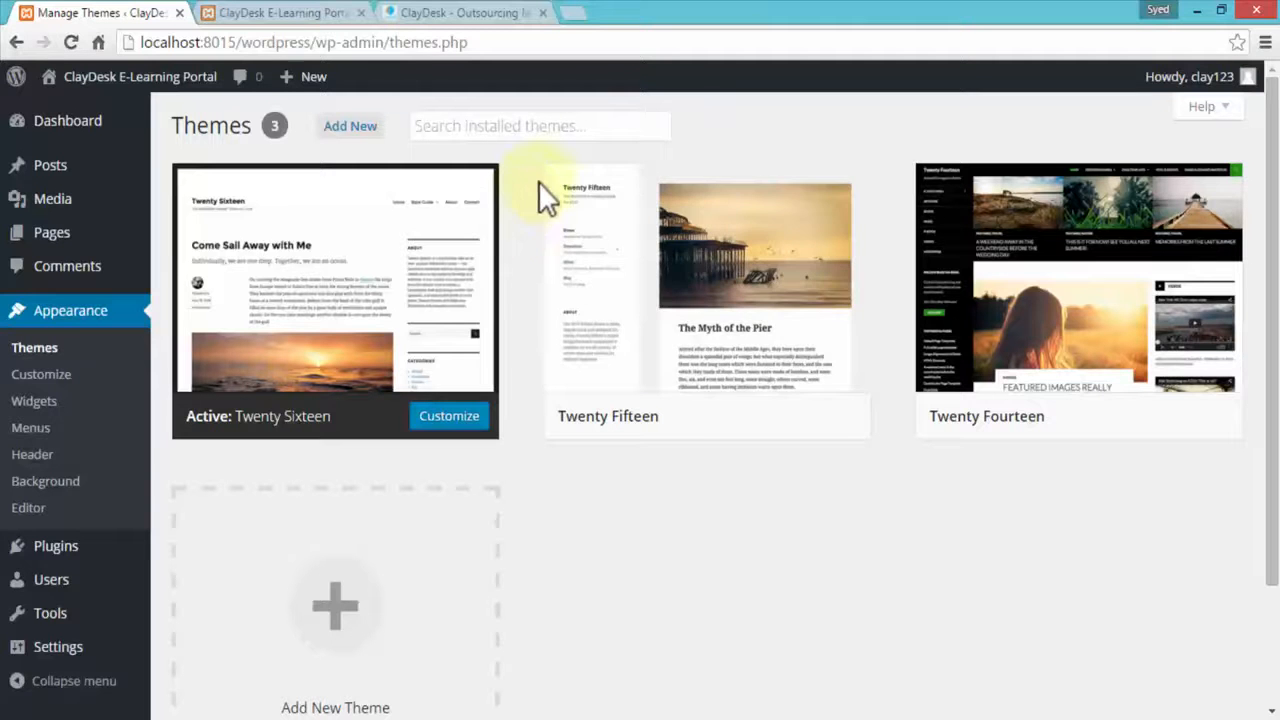
{"action": "mouse_move", "coordinate": [574, 268]}
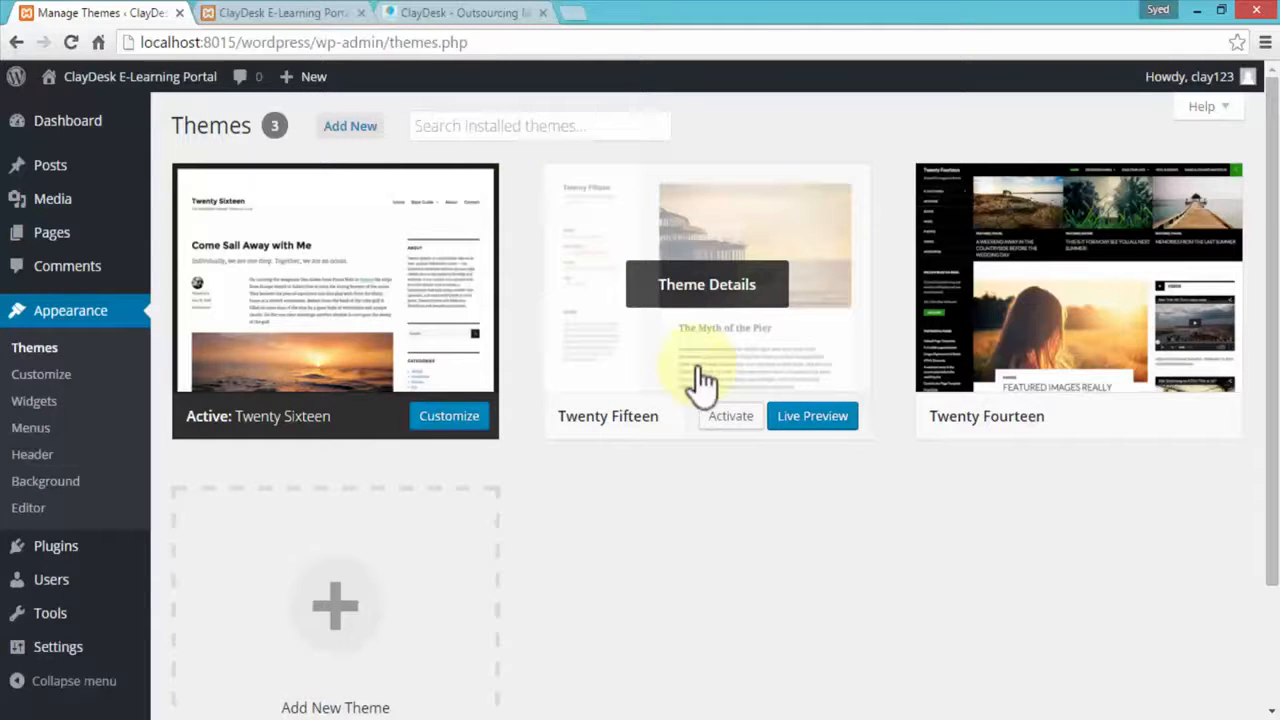
{"action": "left_click", "coordinate": [816, 416]}
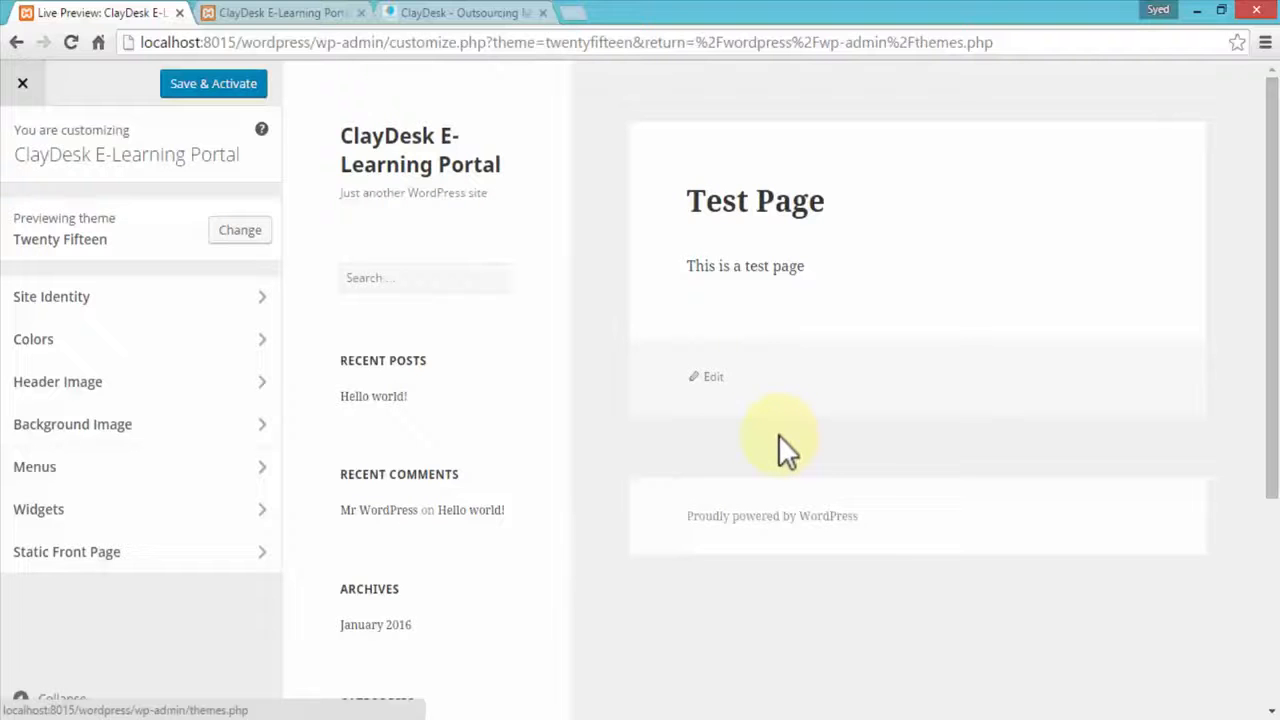
{"action": "left_click", "coordinate": [199, 88]}
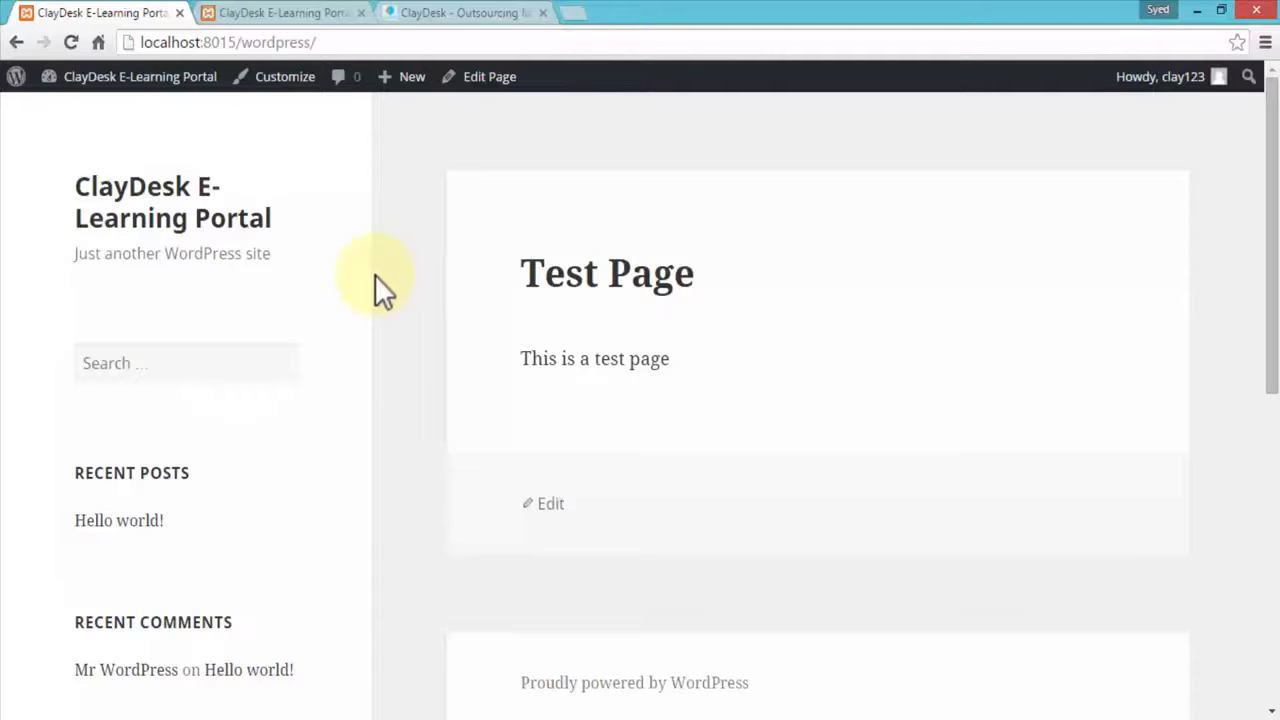
Step: Go back from the public site to the admin dashboard and reopen the installed themes
{"action": "left_click", "coordinate": [169, 42]}
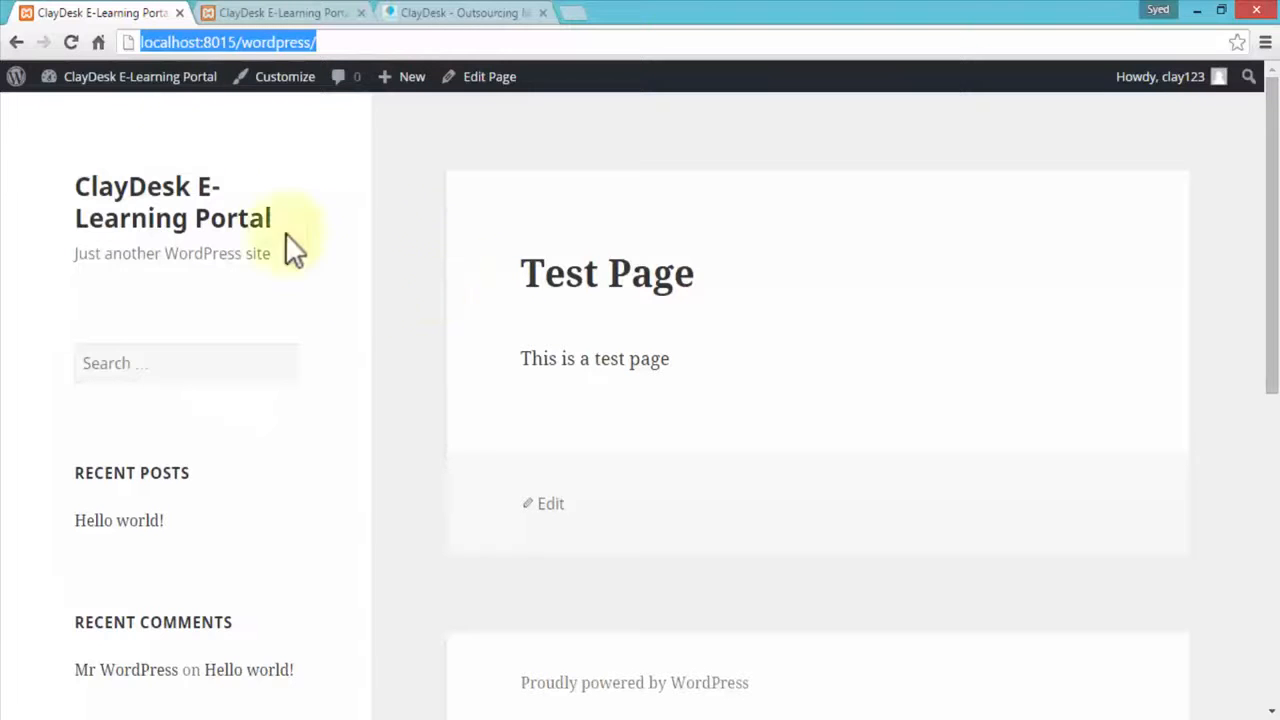
{"action": "mouse_move", "coordinate": [108, 86]}
{"action": "left_click", "coordinate": [94, 113]}
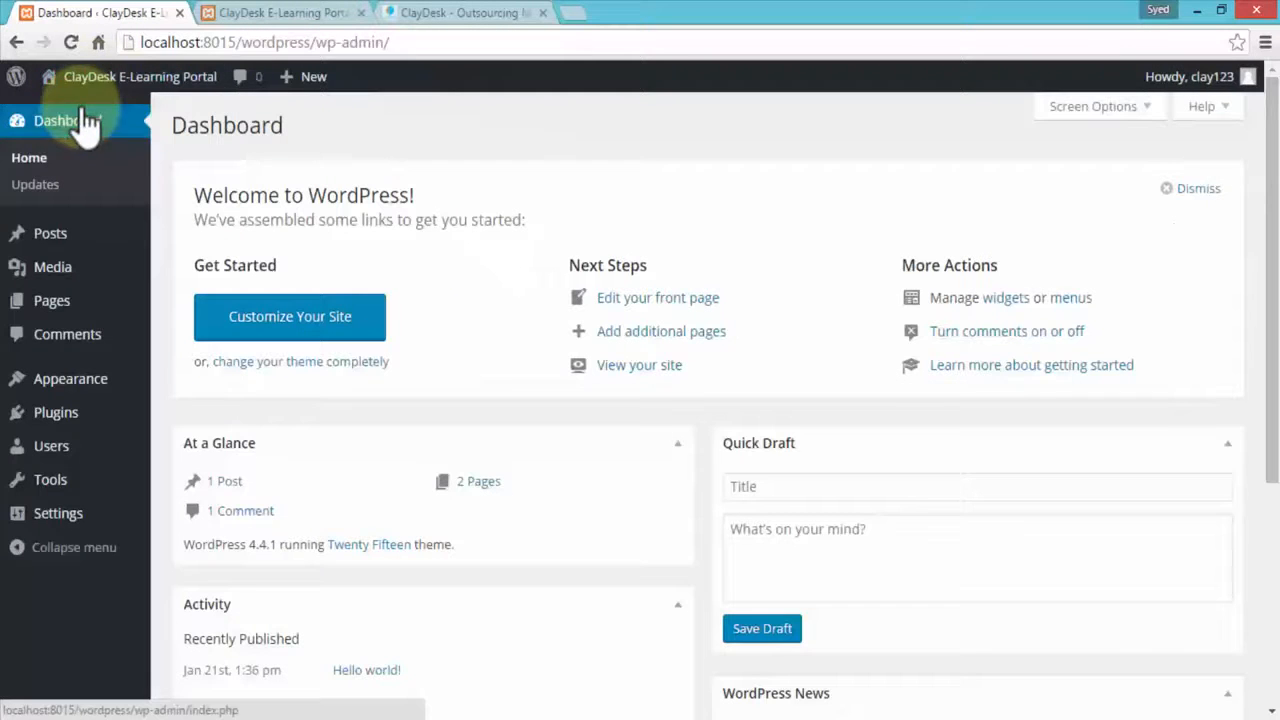
{"action": "mouse_move", "coordinate": [66, 392]}
{"action": "left_click", "coordinate": [197, 384]}
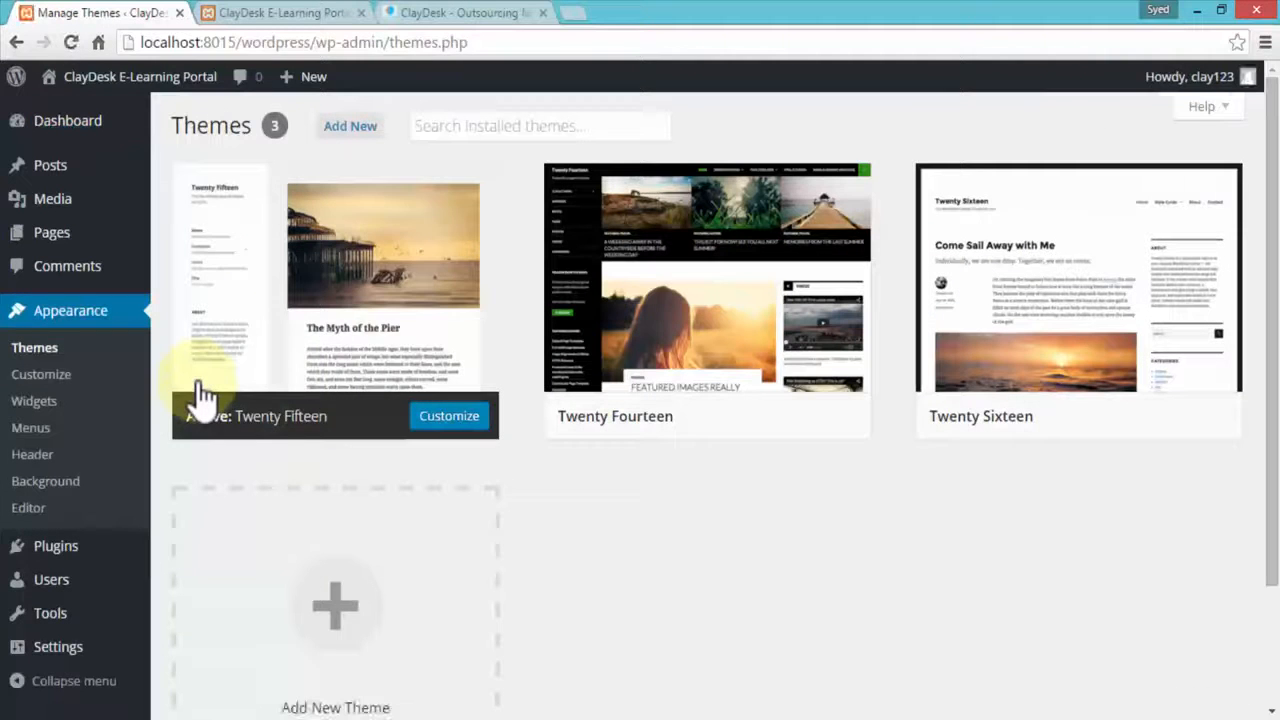
Step: Activate the Twenty Fourteen theme for the site
{"action": "mouse_move", "coordinate": [268, 440]}
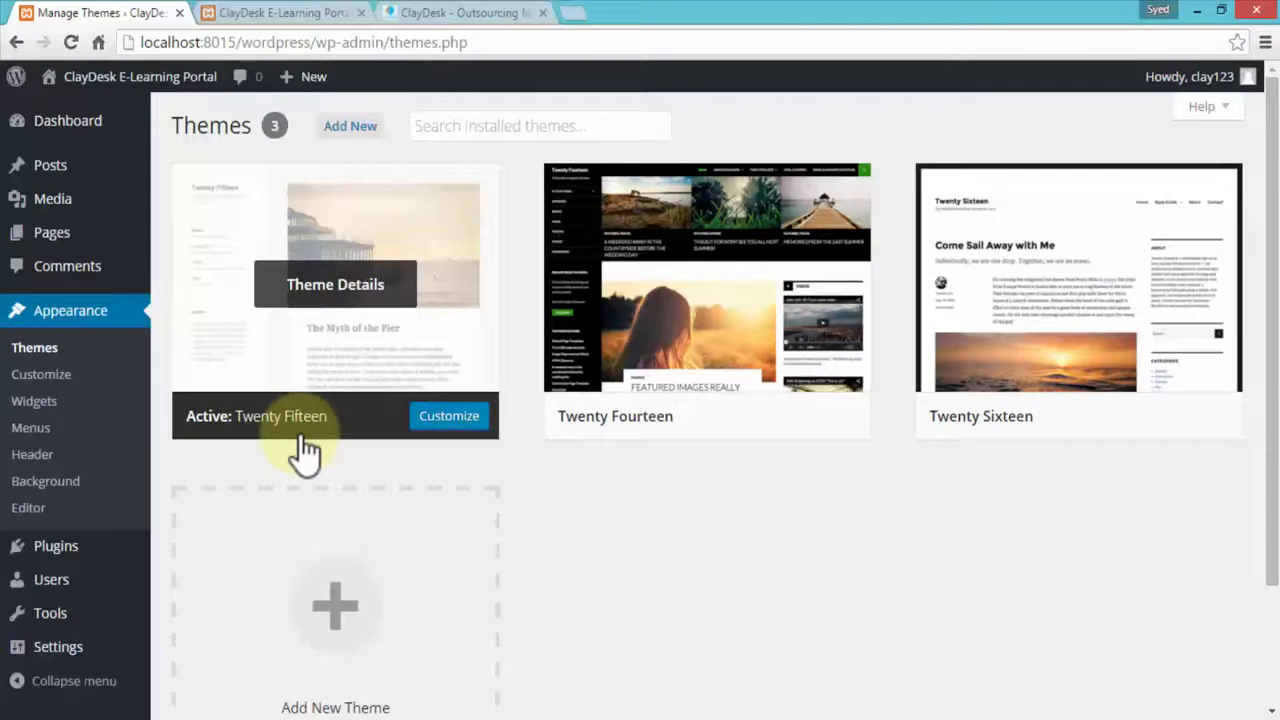
{"action": "mouse_move", "coordinate": [1020, 440]}
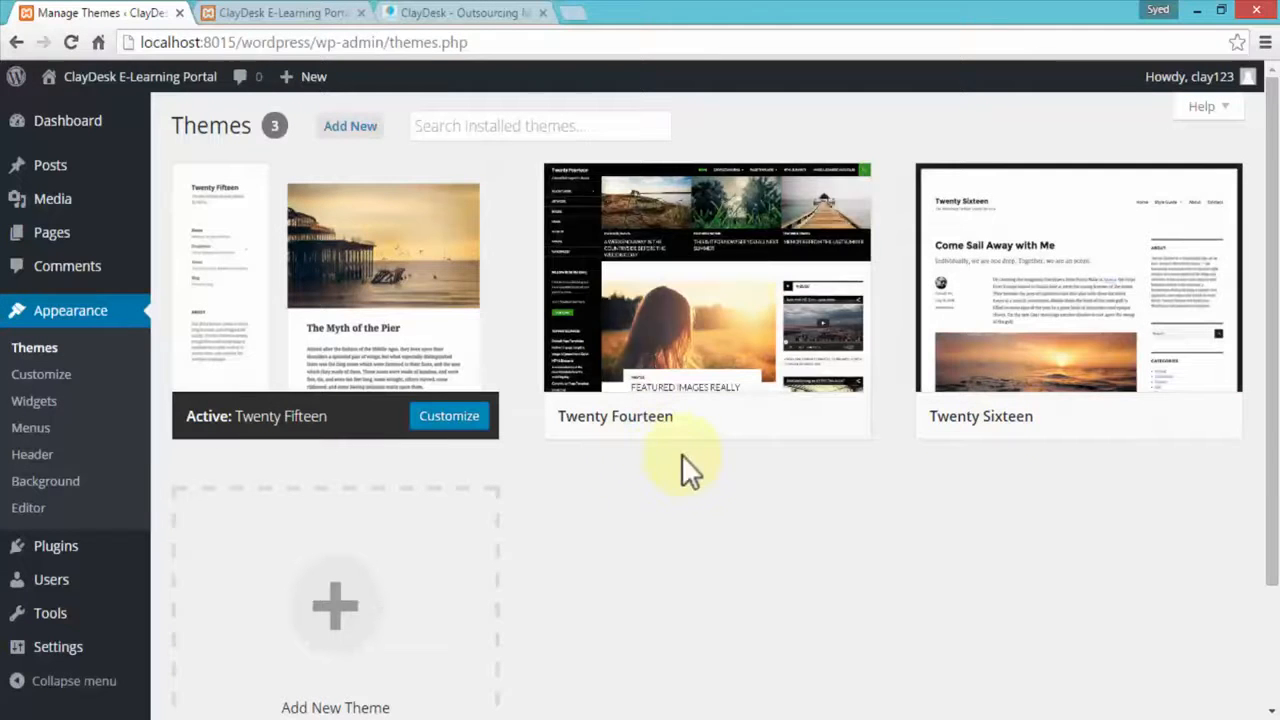
{"action": "mouse_move", "coordinate": [600, 435]}
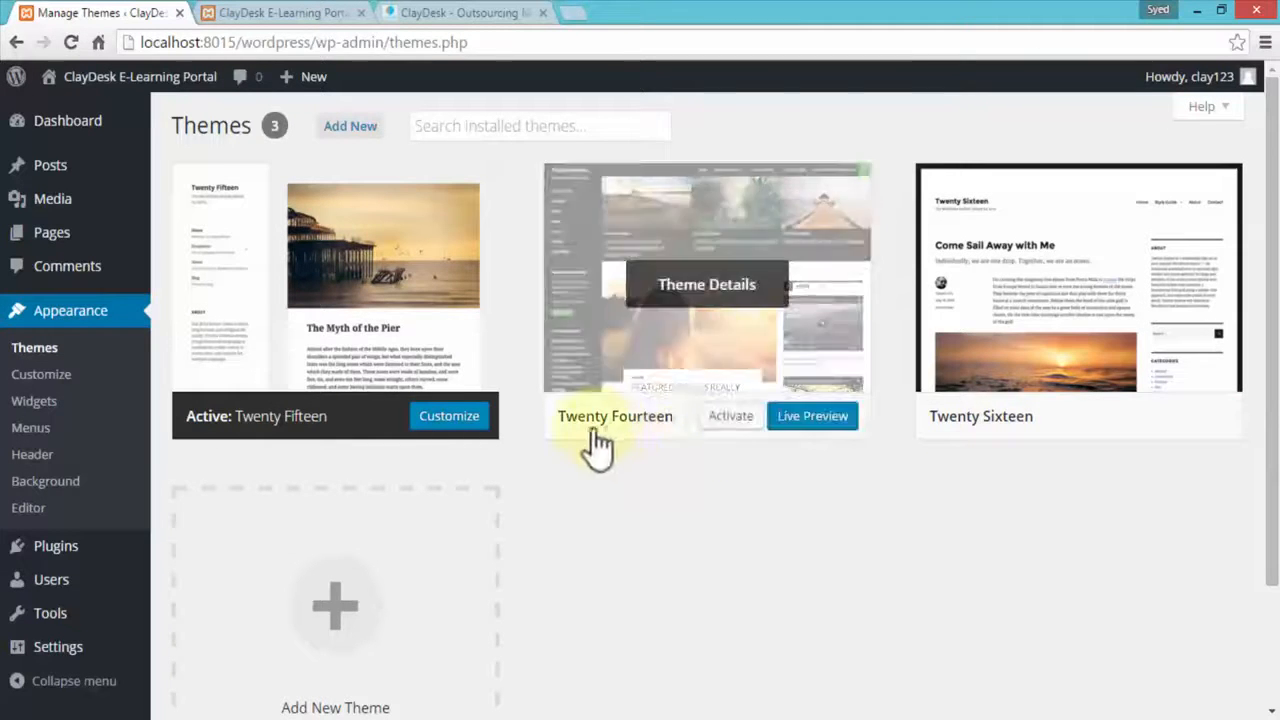
{"action": "left_click", "coordinate": [729, 420]}
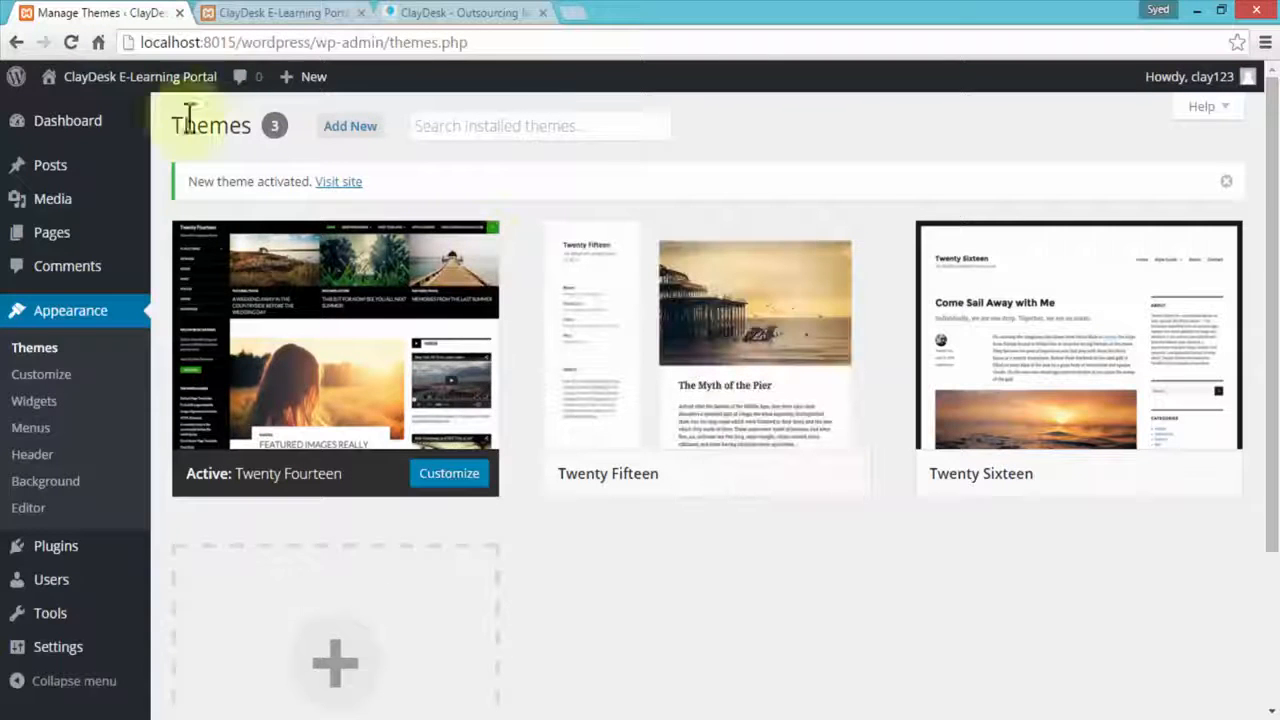
Step: Open the public site in another browser tab to examine the Test Page with the newly activated theme
{"action": "mouse_move", "coordinate": [75, 90]}
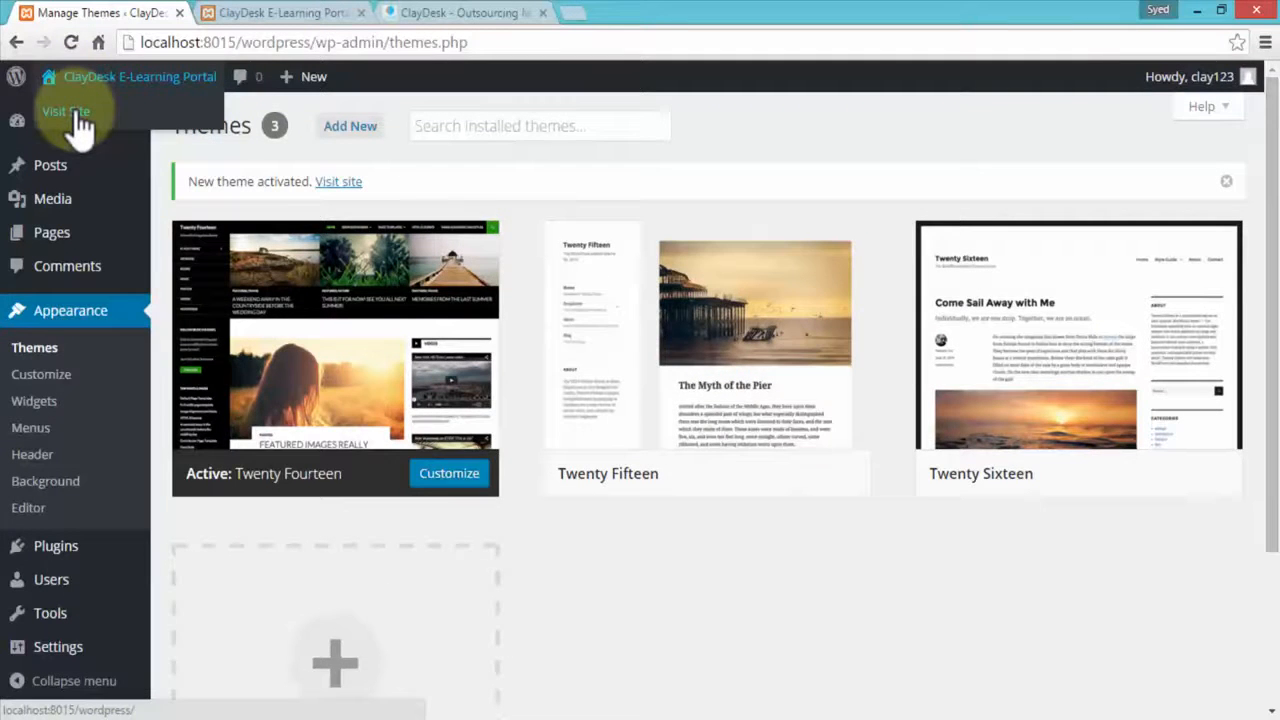
{"action": "right_click", "coordinate": [76, 110]}
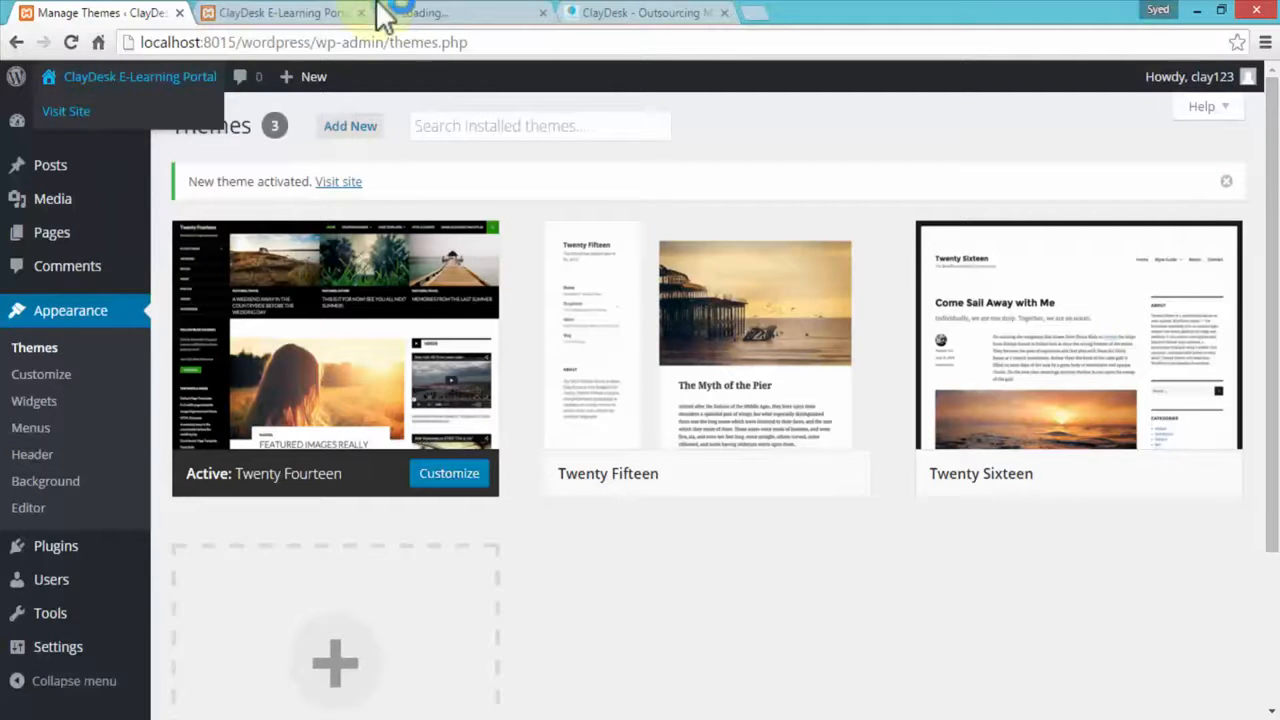
{"action": "left_click", "coordinate": [463, 16]}
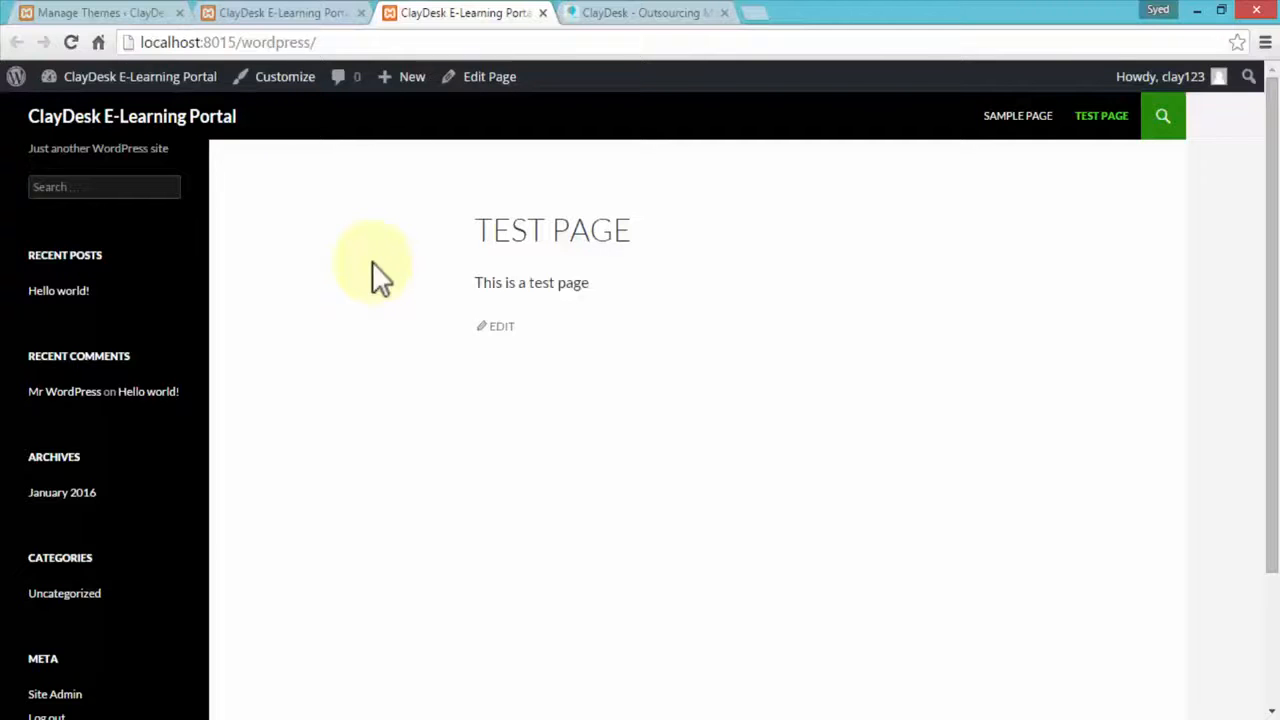
Step: Return to the theme management page and open the Add Themes page for installing a new theme
{"action": "left_click", "coordinate": [135, 24]}
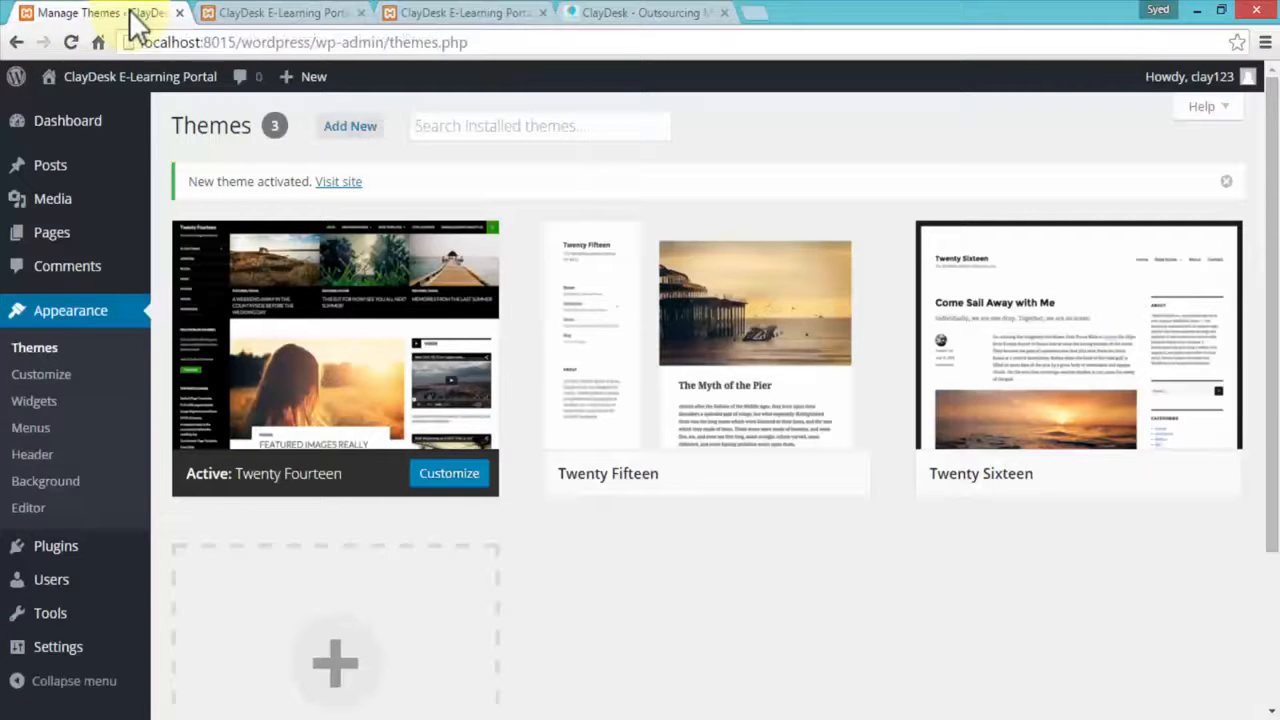
{"action": "left_click", "coordinate": [352, 132]}
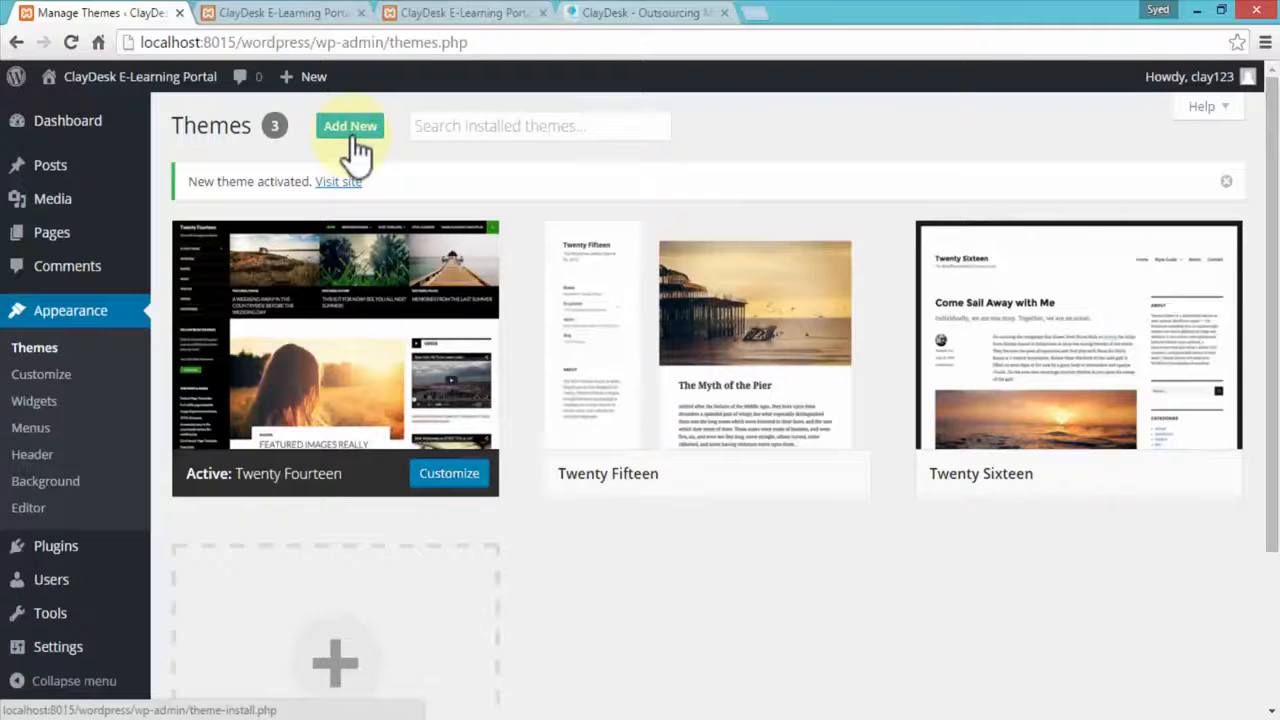
{"action": "left_click", "coordinate": [349, 131]}
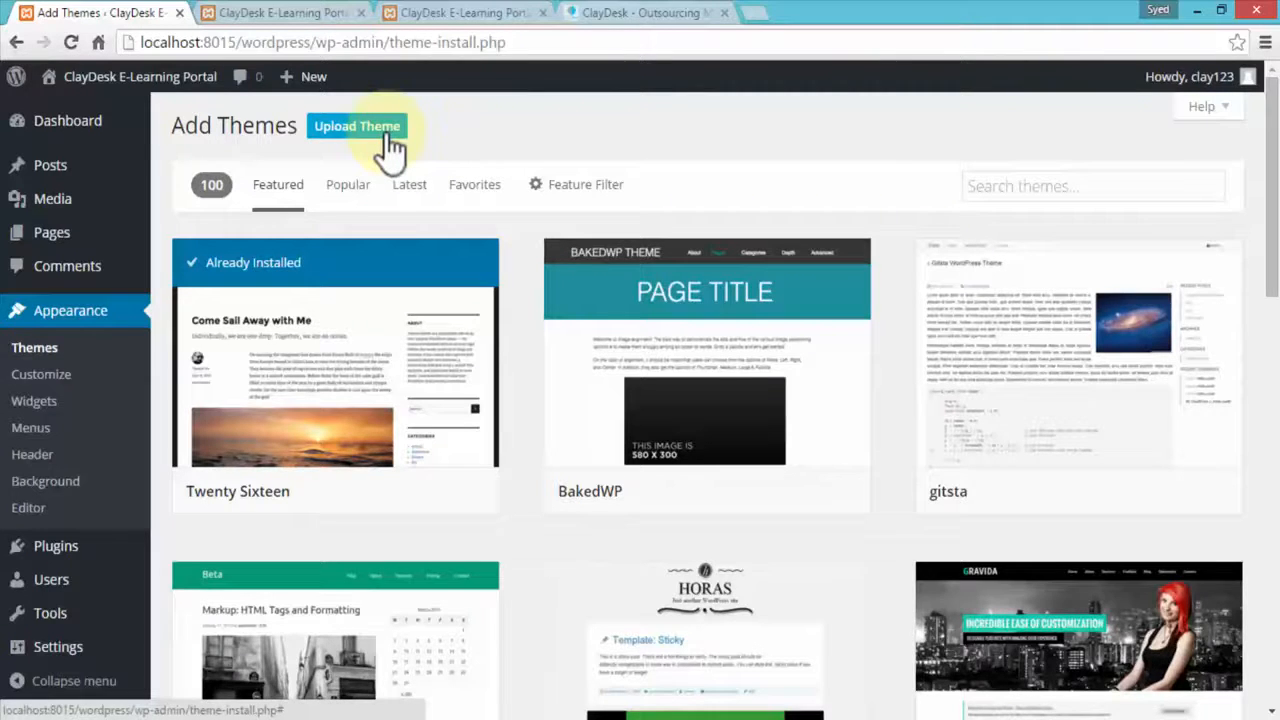
Step: Browse the featured themes available for installation, looking over Beta, Horas, Gravida and their neighbours
{"action": "left_click", "coordinate": [1005, 185]}
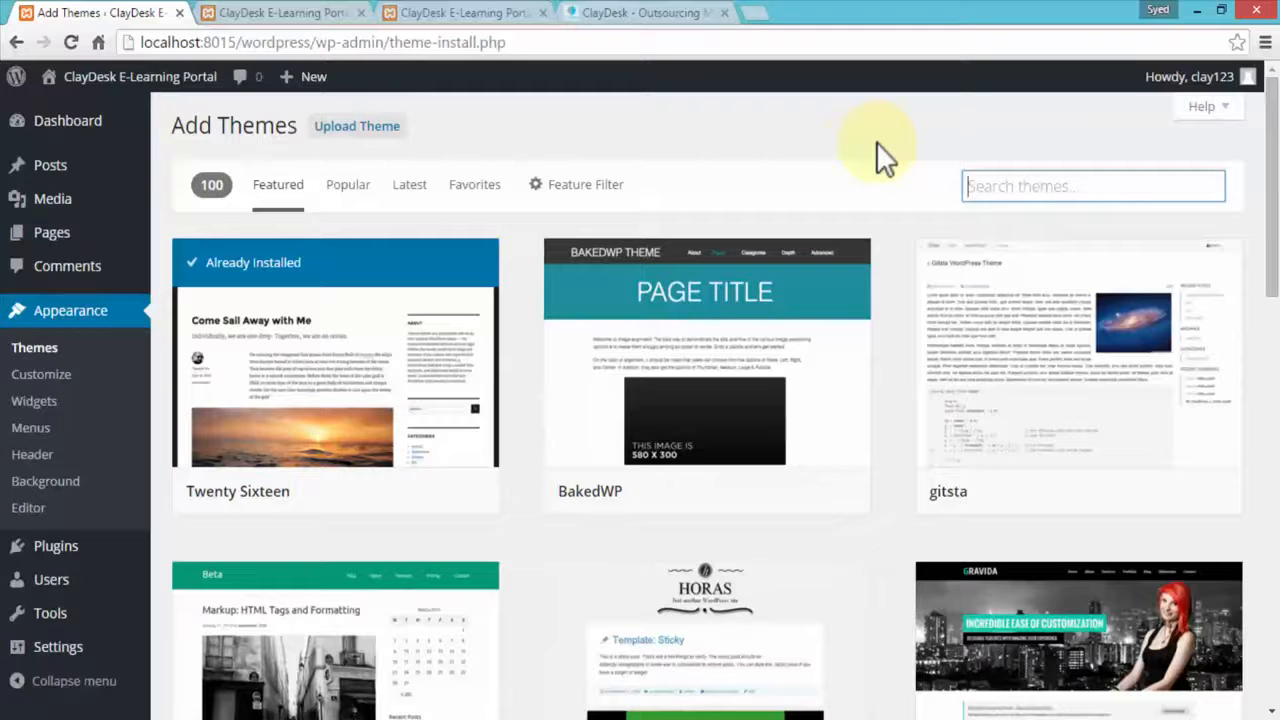
{"action": "mouse_move", "coordinate": [534, 324]}
{"action": "scroll", "coordinate": [530, 324], "scroll_direction": "down", "scroll_amount": 3}
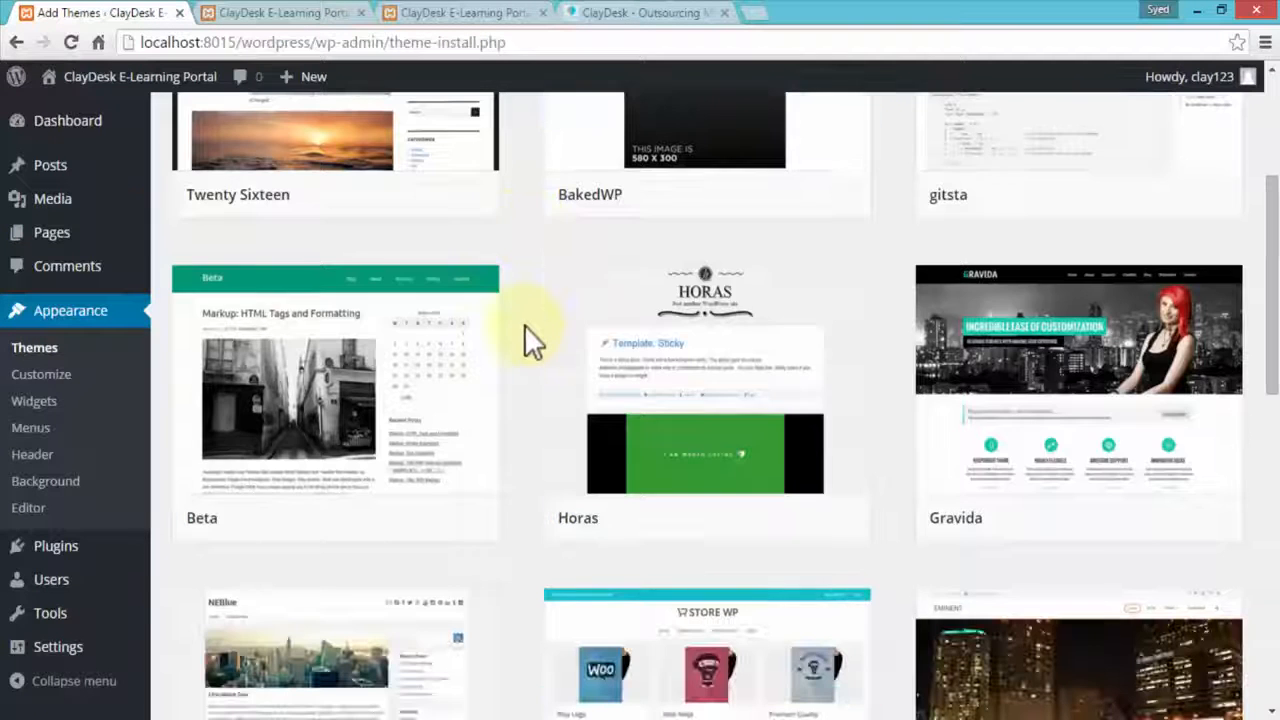
{"action": "mouse_move", "coordinate": [862, 435]}
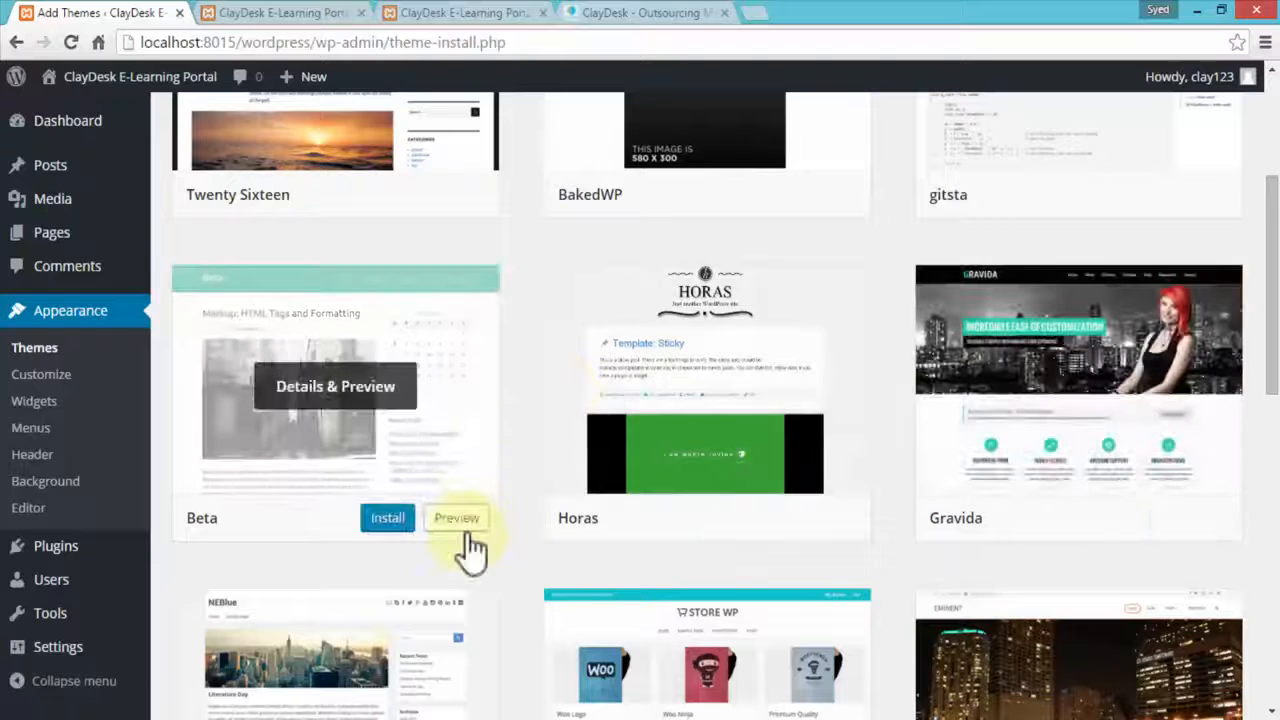
{"action": "scroll", "coordinate": [468, 543], "scroll_direction": "down", "scroll_amount": 1}
{"action": "mouse_move", "coordinate": [620, 423]}
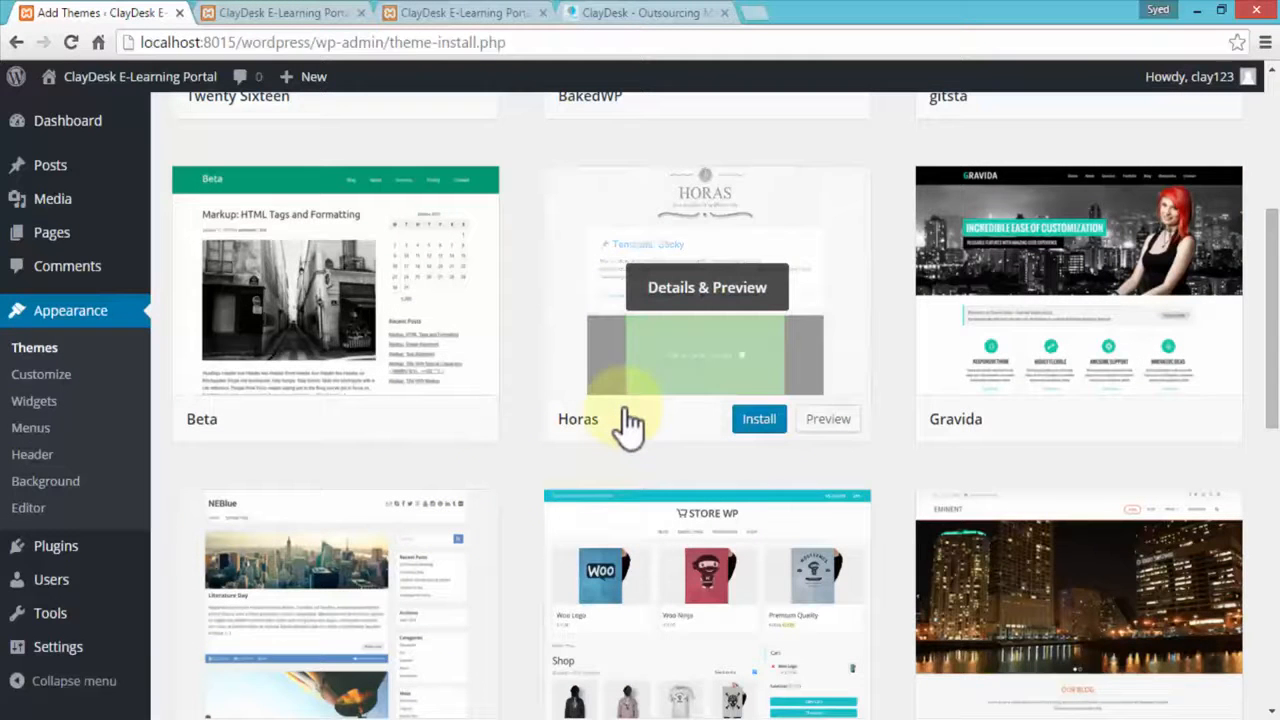
{"action": "mouse_move", "coordinate": [309, 283]}
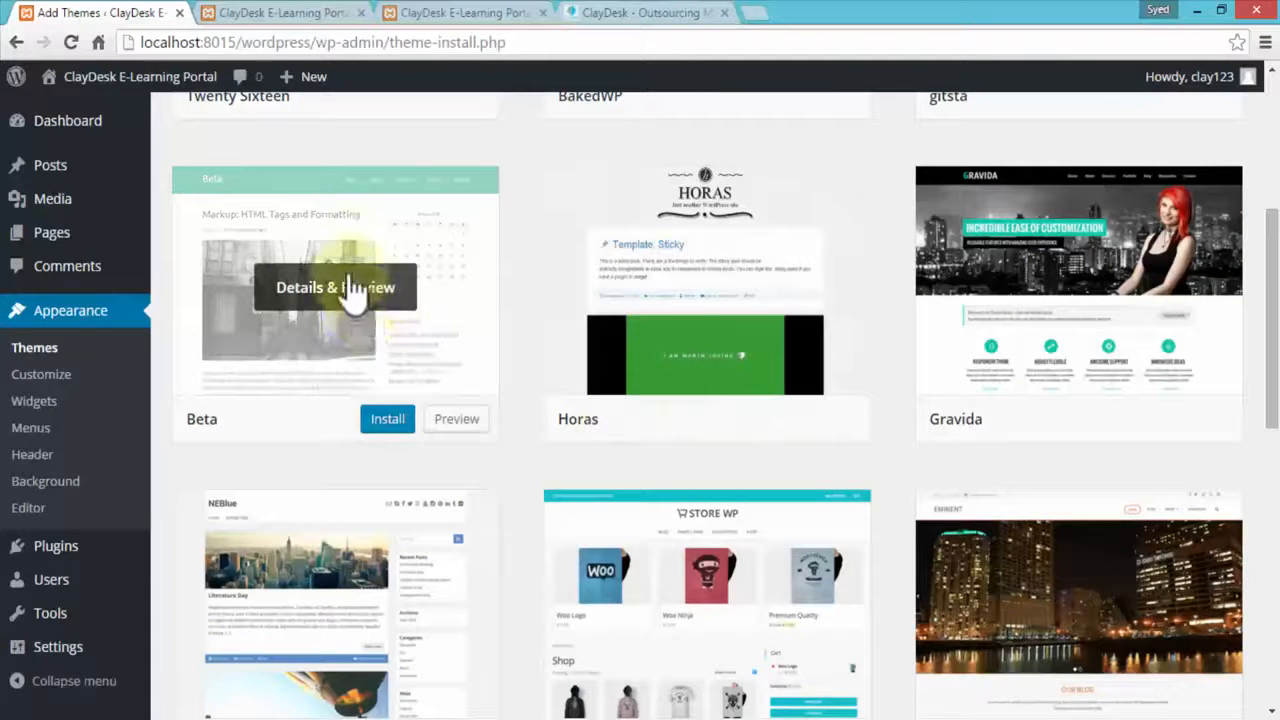
Step: Preview the Beta theme, look through its sample posts down to the footer, and close the preview
{"action": "left_click", "coordinate": [457, 420]}
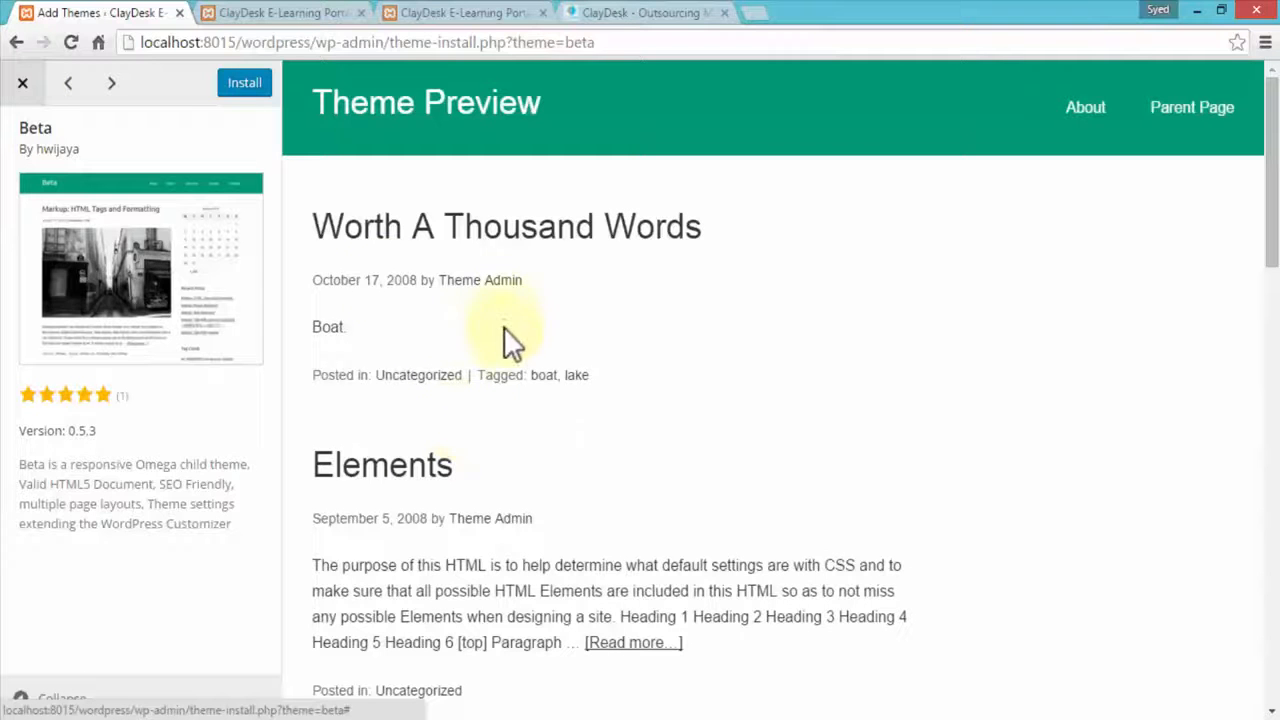
{"action": "scroll", "coordinate": [546, 378], "scroll_direction": "down", "scroll_amount": 8}
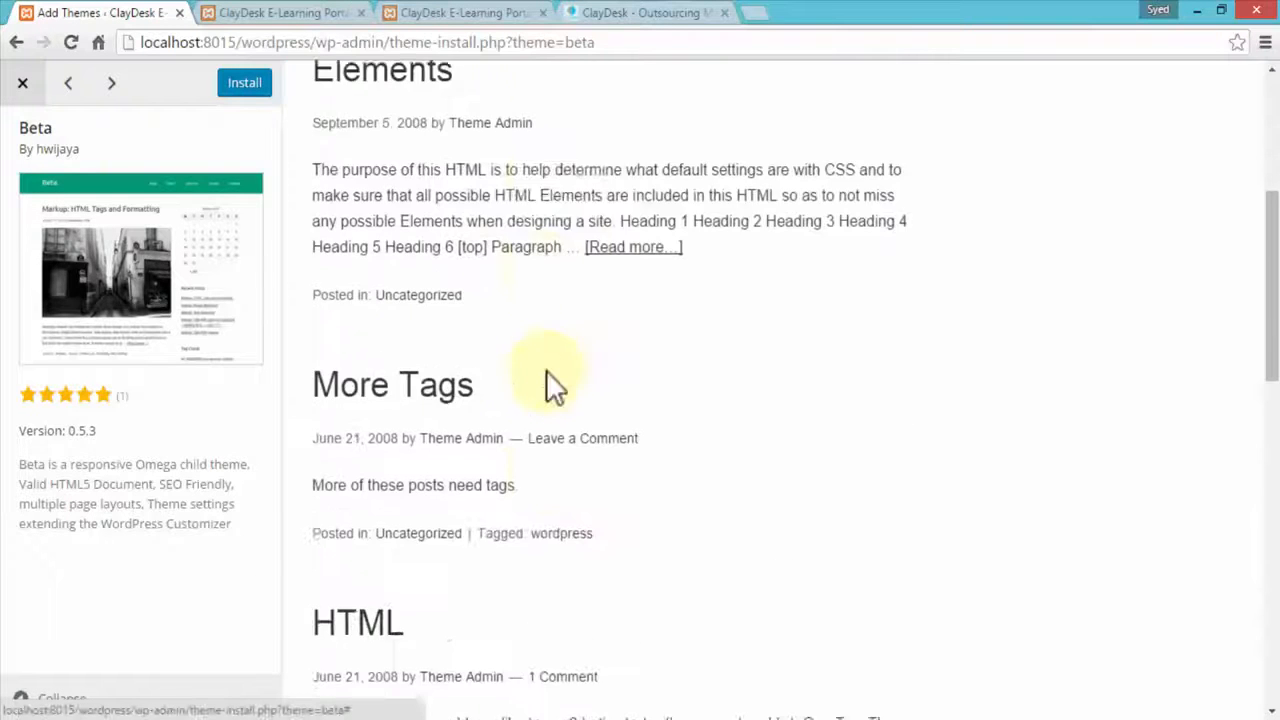
{"action": "scroll", "coordinate": [548, 368], "scroll_direction": "down", "scroll_amount": 7}
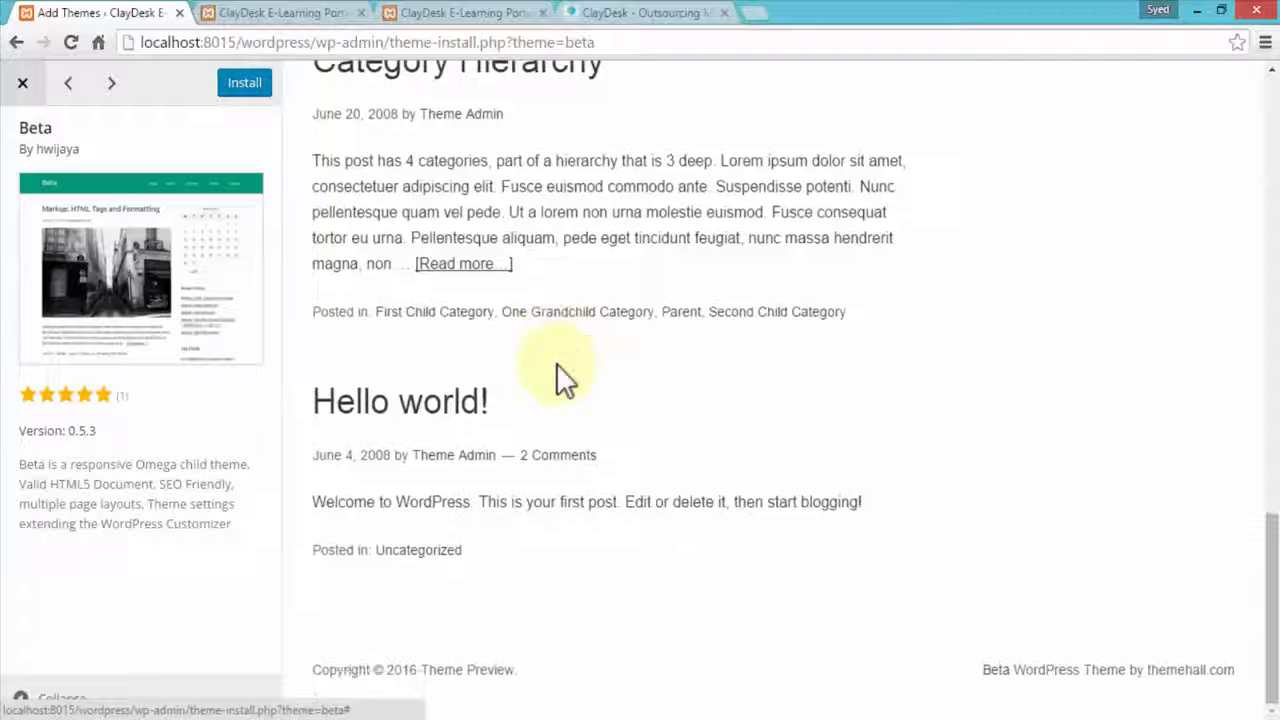
{"action": "scroll", "coordinate": [640, 389], "scroll_direction": "up", "scroll_amount": 10}
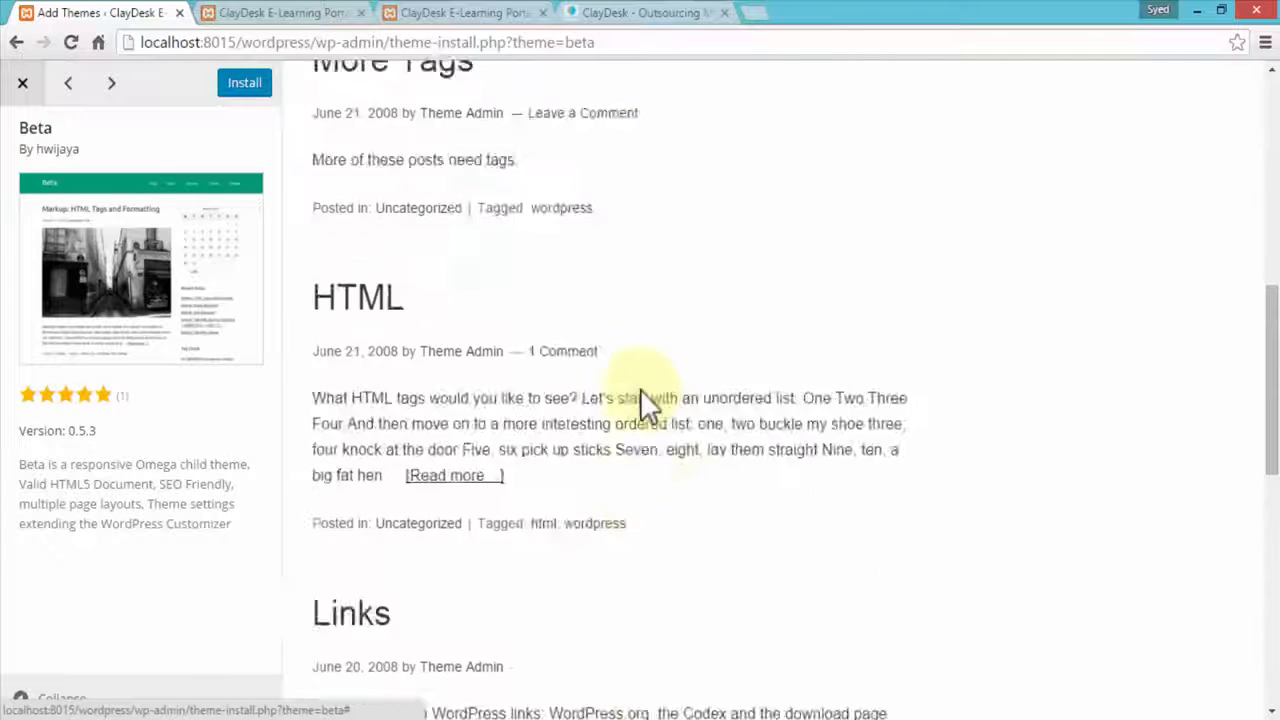
{"action": "scroll", "coordinate": [640, 389], "scroll_direction": "up", "scroll_amount": 3}
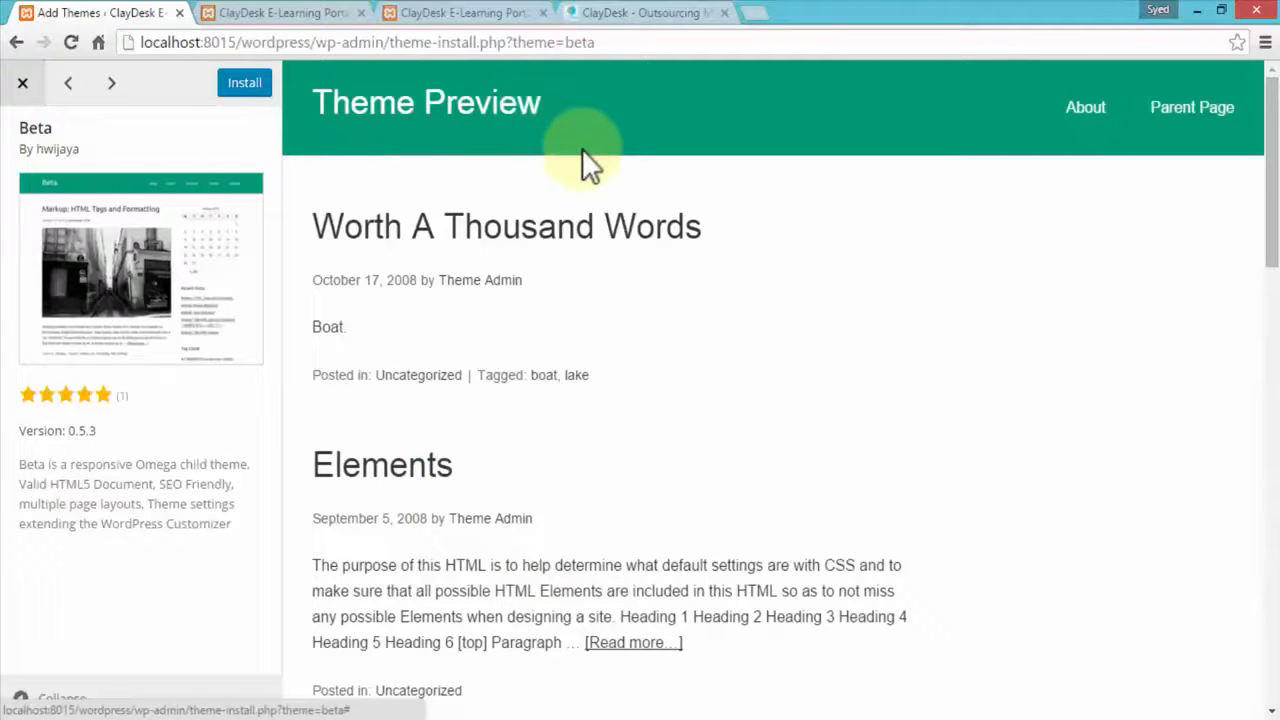
{"action": "left_click", "coordinate": [20, 88]}
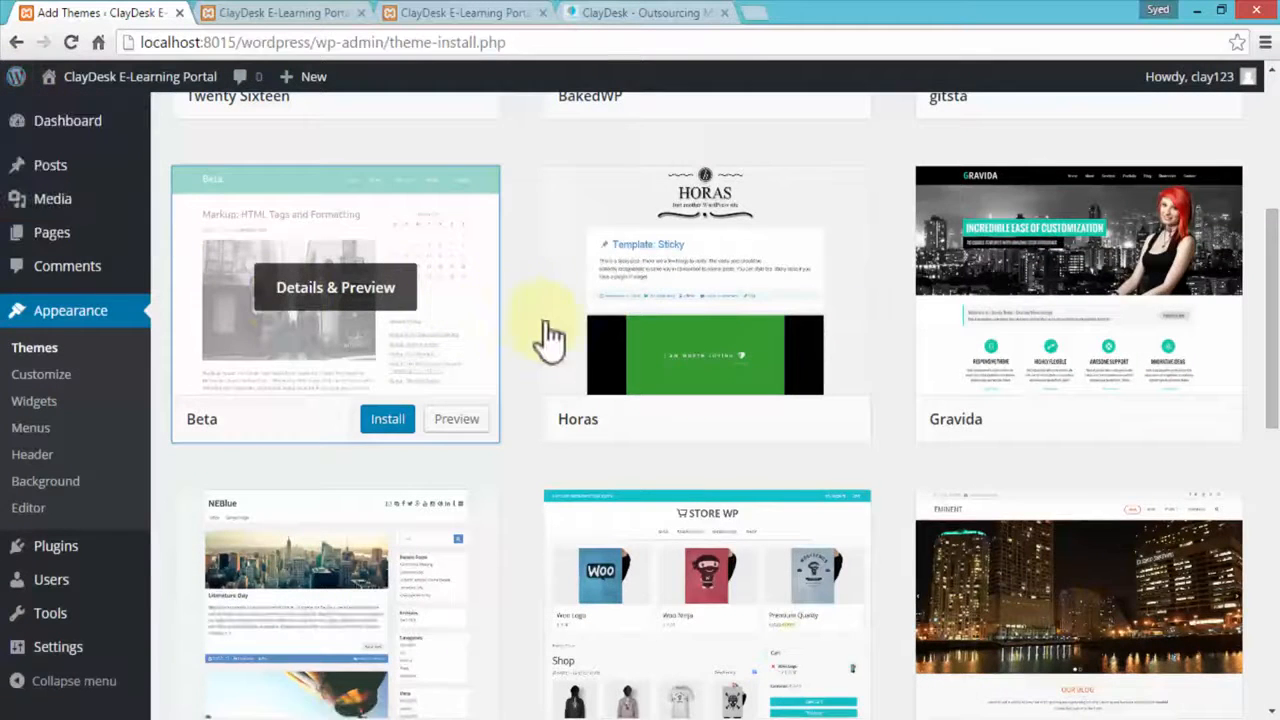
Step: Preview the Eminent theme from the featured themes, look over its blog layout, and close the preview
{"action": "scroll", "coordinate": [535, 325], "scroll_direction": "down", "scroll_amount": 3}
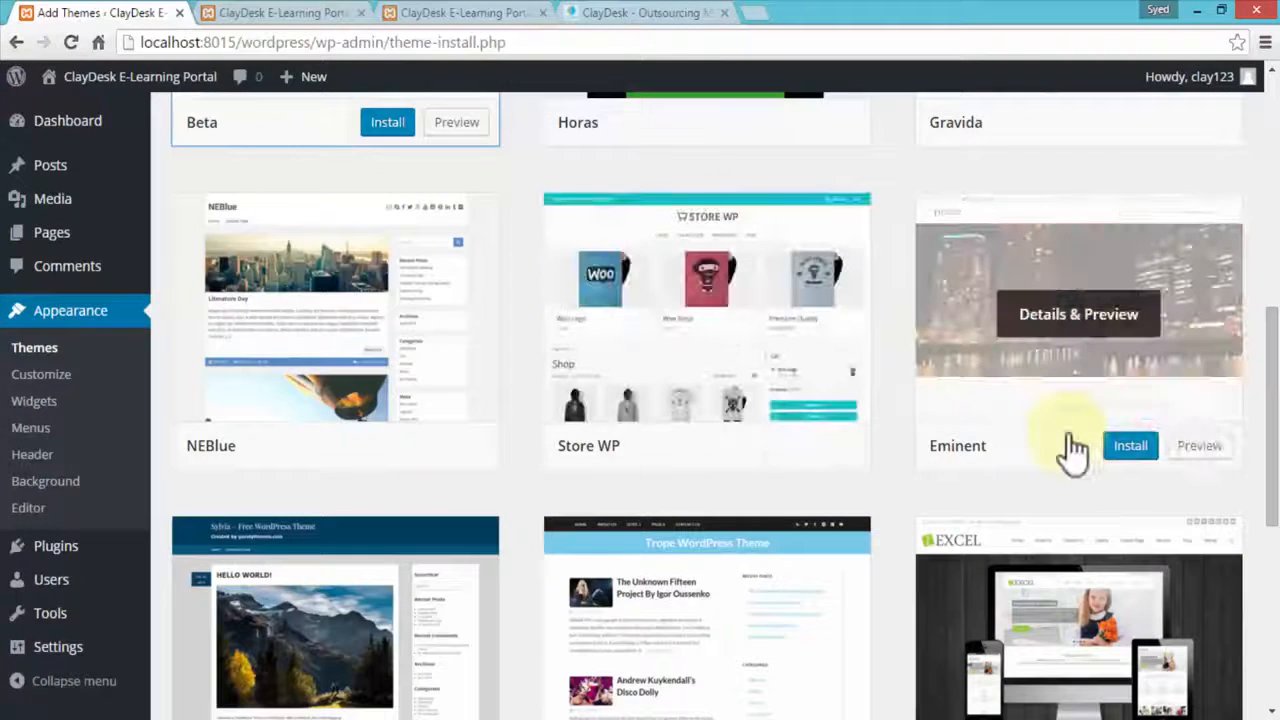
{"action": "left_click", "coordinate": [1210, 448]}
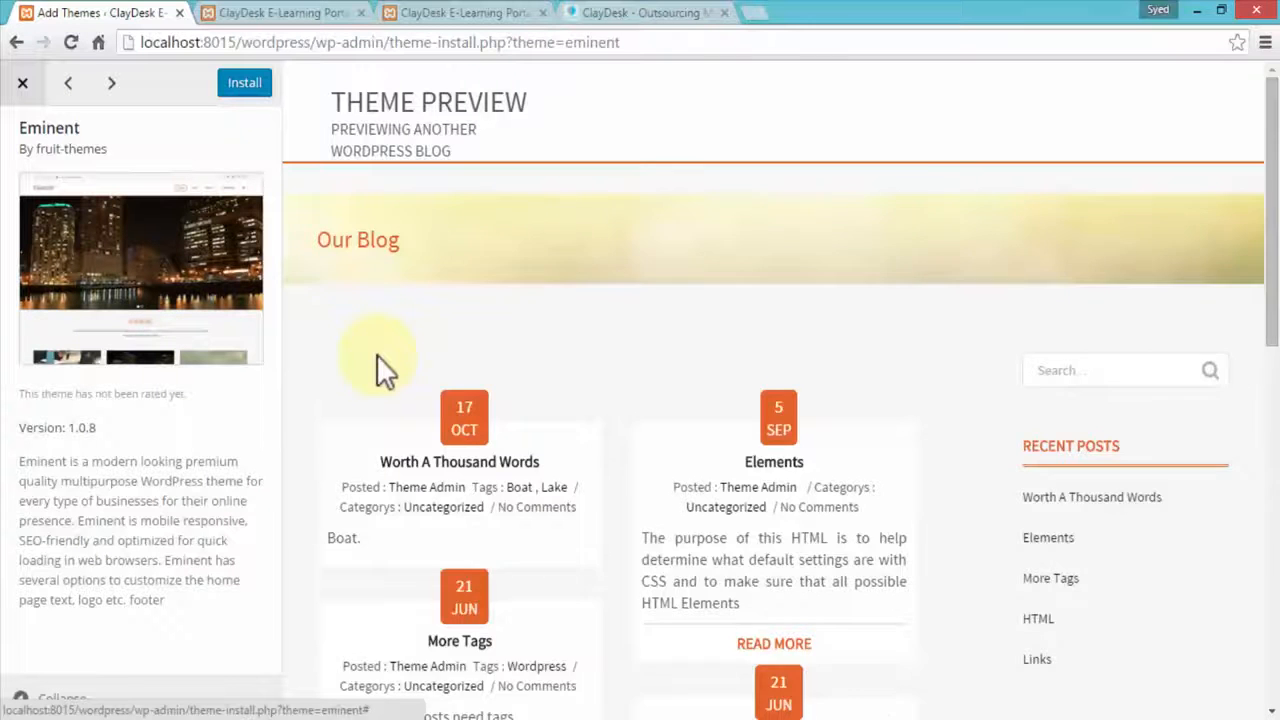
{"action": "scroll", "coordinate": [376, 354], "scroll_direction": "down", "scroll_amount": 3}
{"action": "scroll", "coordinate": [377, 352], "scroll_direction": "down", "scroll_amount": 3}
{"action": "scroll", "coordinate": [377, 350], "scroll_direction": "up", "scroll_amount": 6}
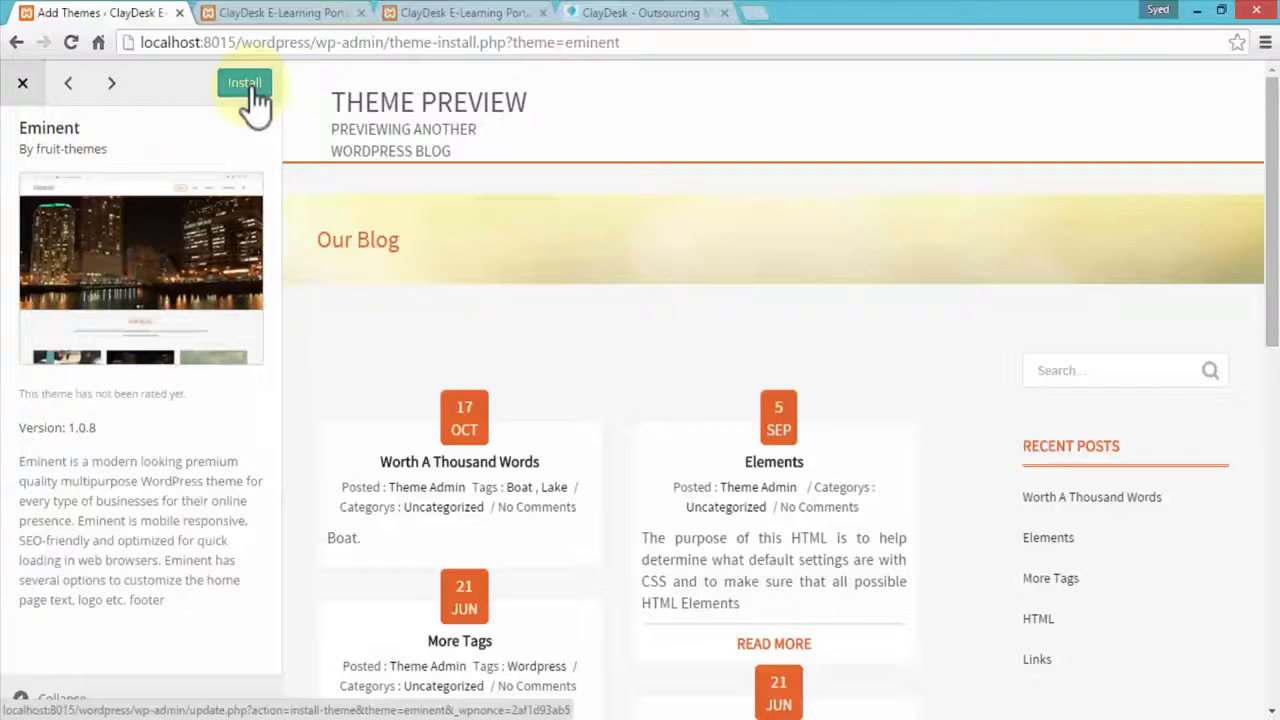
{"action": "left_click", "coordinate": [24, 85]}
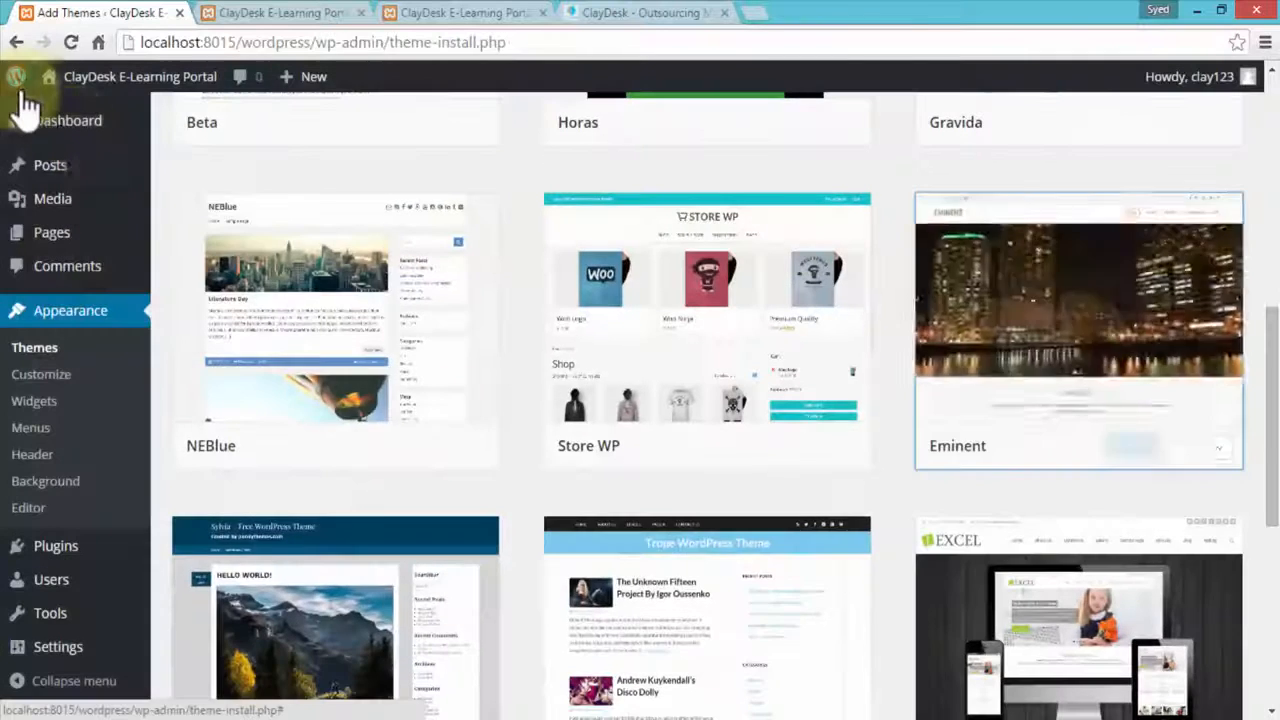
Step: Search the themes available for installation for "zerif"
{"action": "scroll", "coordinate": [390, 355], "scroll_direction": "up", "scroll_amount": 5}
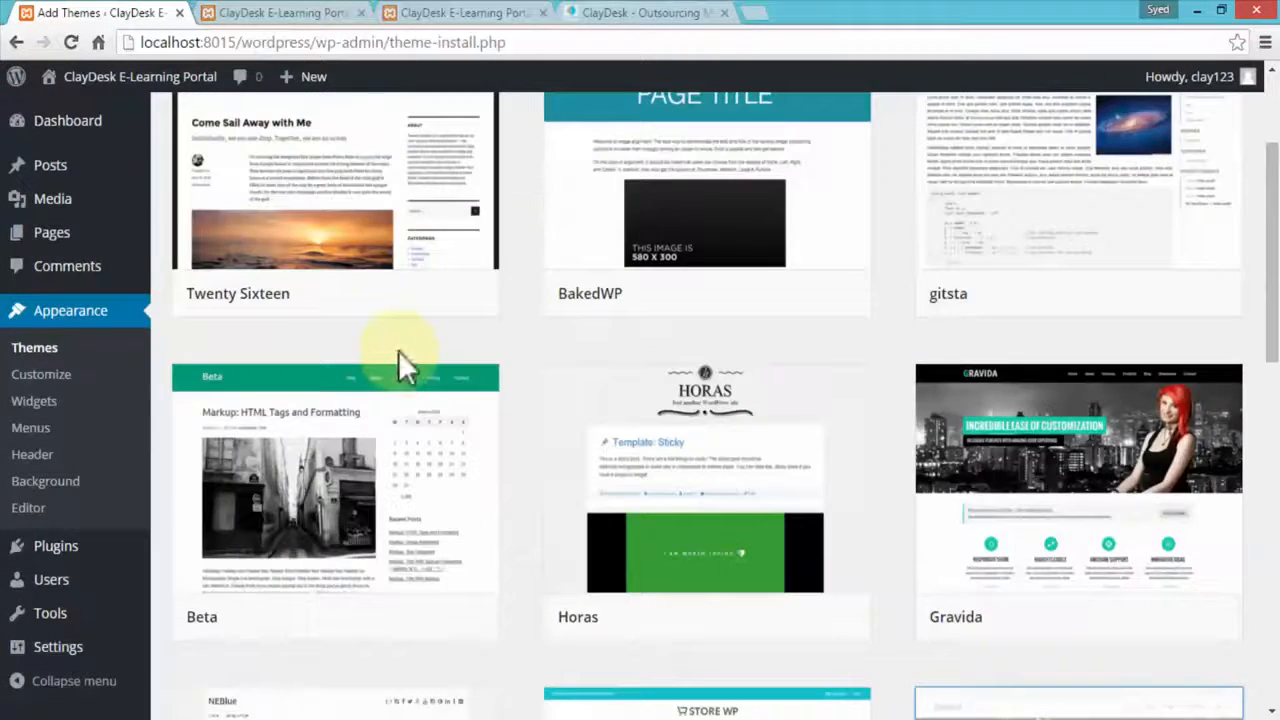
{"action": "scroll", "coordinate": [400, 365], "scroll_direction": "up", "scroll_amount": 2}
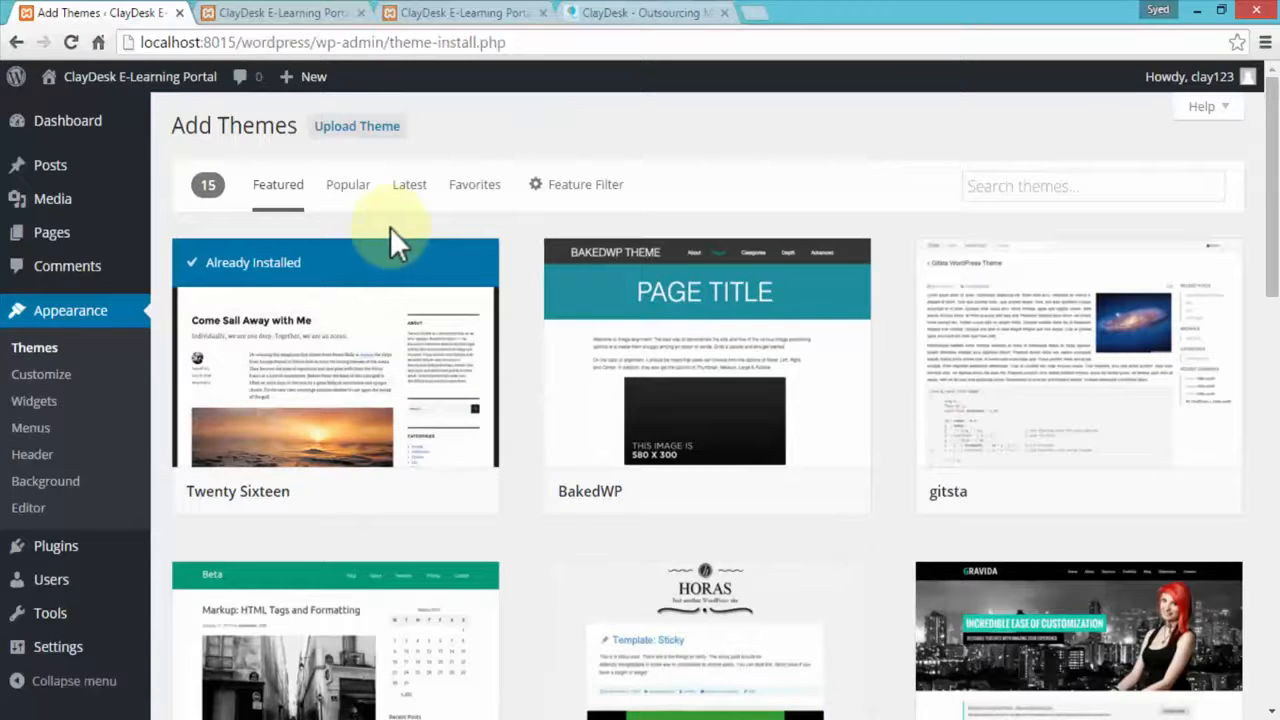
{"action": "left_click", "coordinate": [993, 190]}
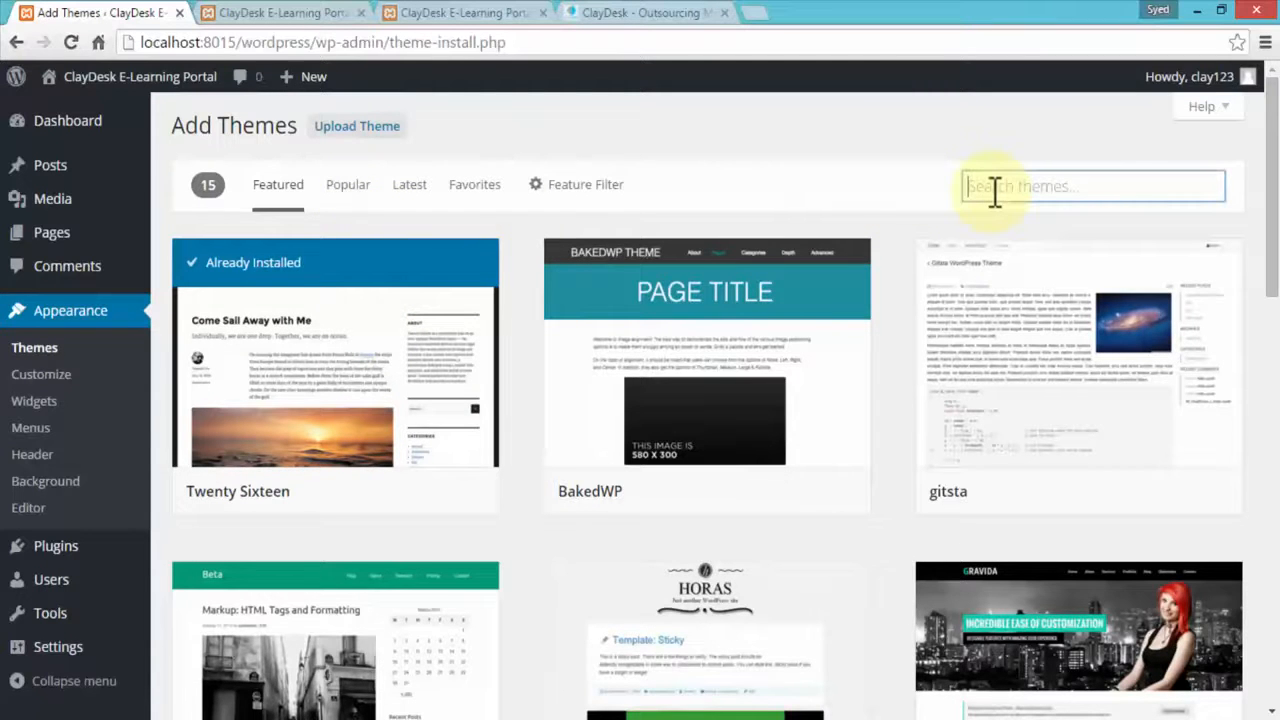
{"action": "type", "text": "zerif"}
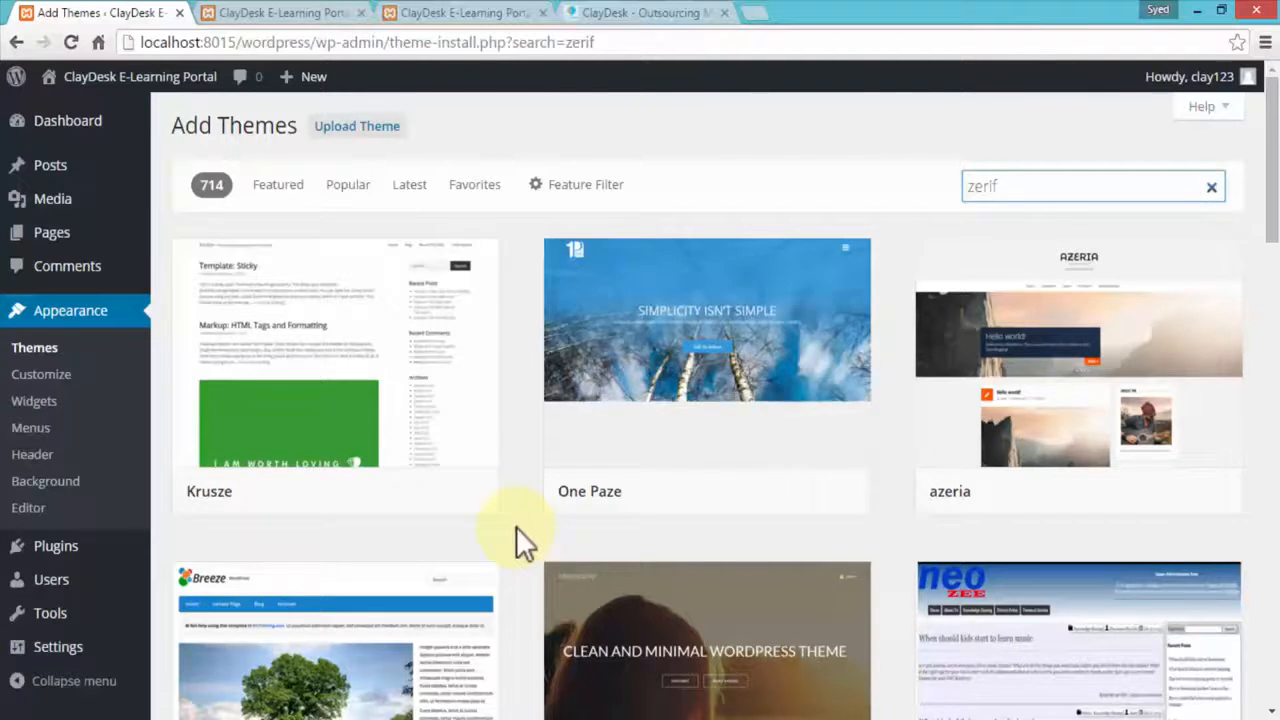
Step: Find the Zerif Lite theme among the search results, install it and activate it for the site
{"action": "scroll", "coordinate": [516, 526], "scroll_direction": "down", "scroll_amount": 5}
{"action": "scroll", "coordinate": [516, 524], "scroll_direction": "down", "scroll_amount": 2}
{"action": "scroll", "coordinate": [516, 522], "scroll_direction": "down", "scroll_amount": 7}
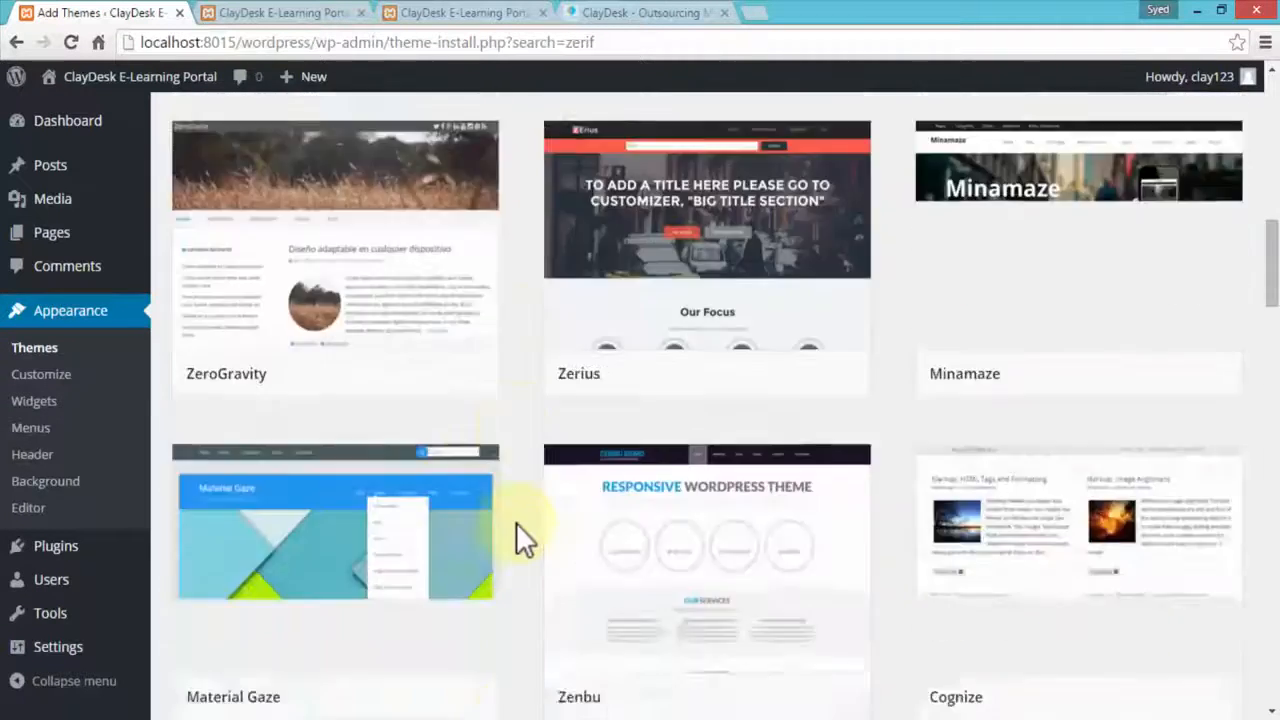
{"action": "scroll", "coordinate": [516, 522], "scroll_direction": "down", "scroll_amount": 2}
{"action": "scroll", "coordinate": [516, 522], "scroll_direction": "down", "scroll_amount": 2}
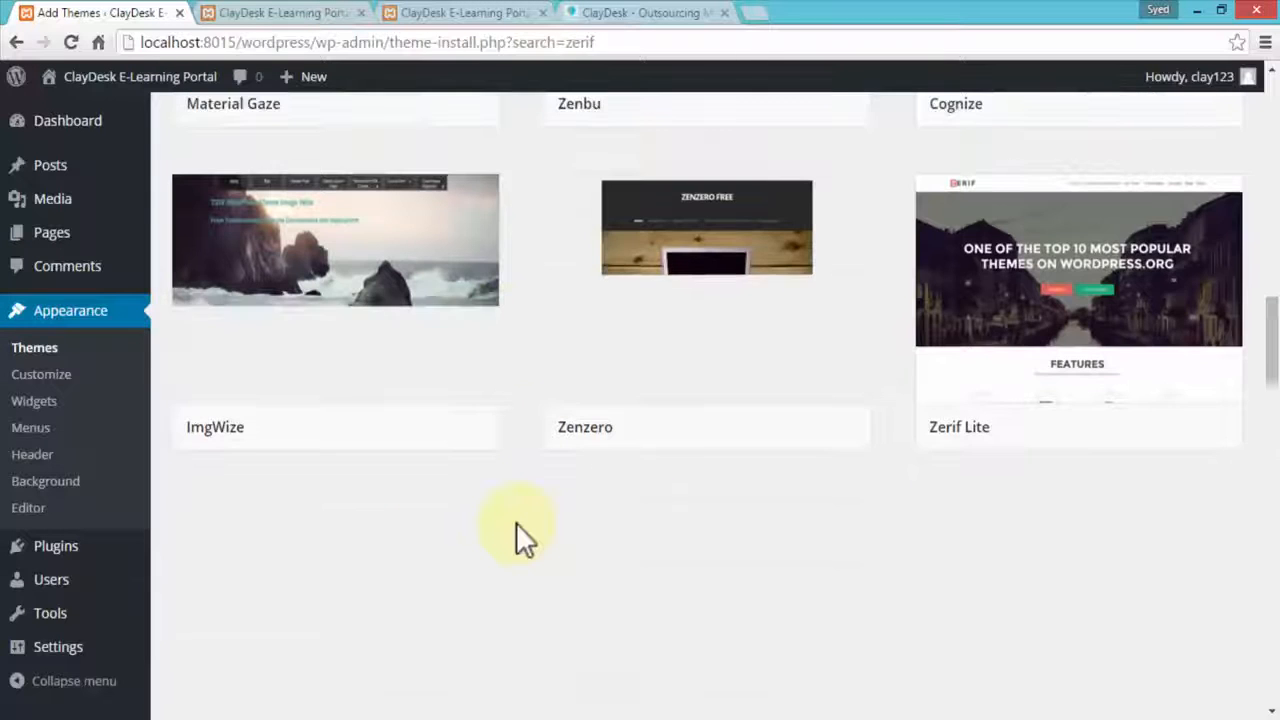
{"action": "mouse_move", "coordinate": [1005, 424]}
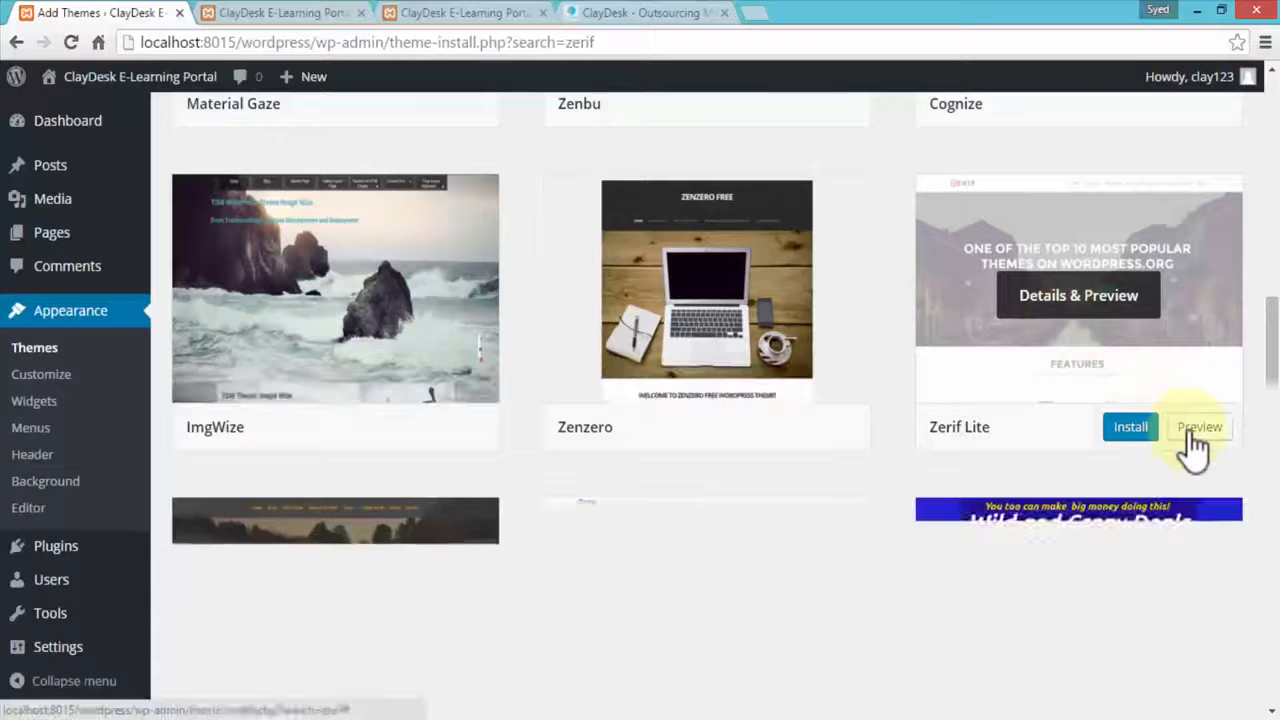
{"action": "left_click", "coordinate": [1130, 430]}
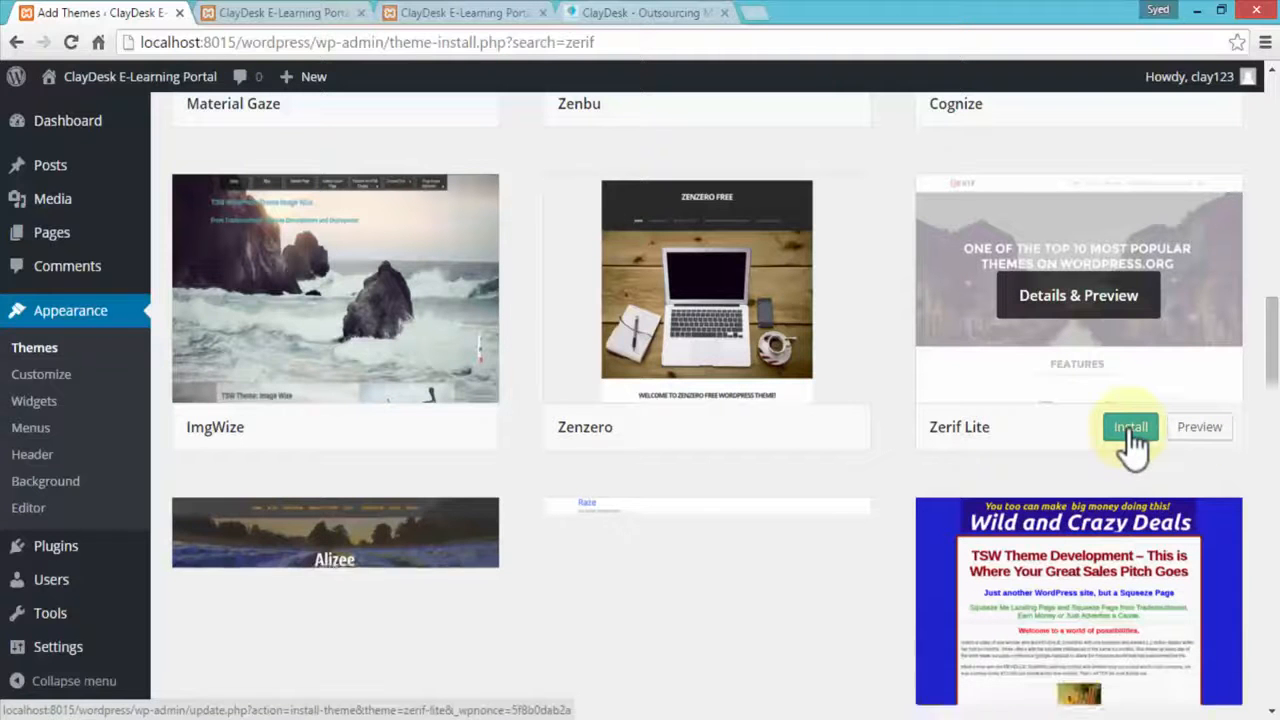
{"action": "left_click", "coordinate": [1130, 430]}
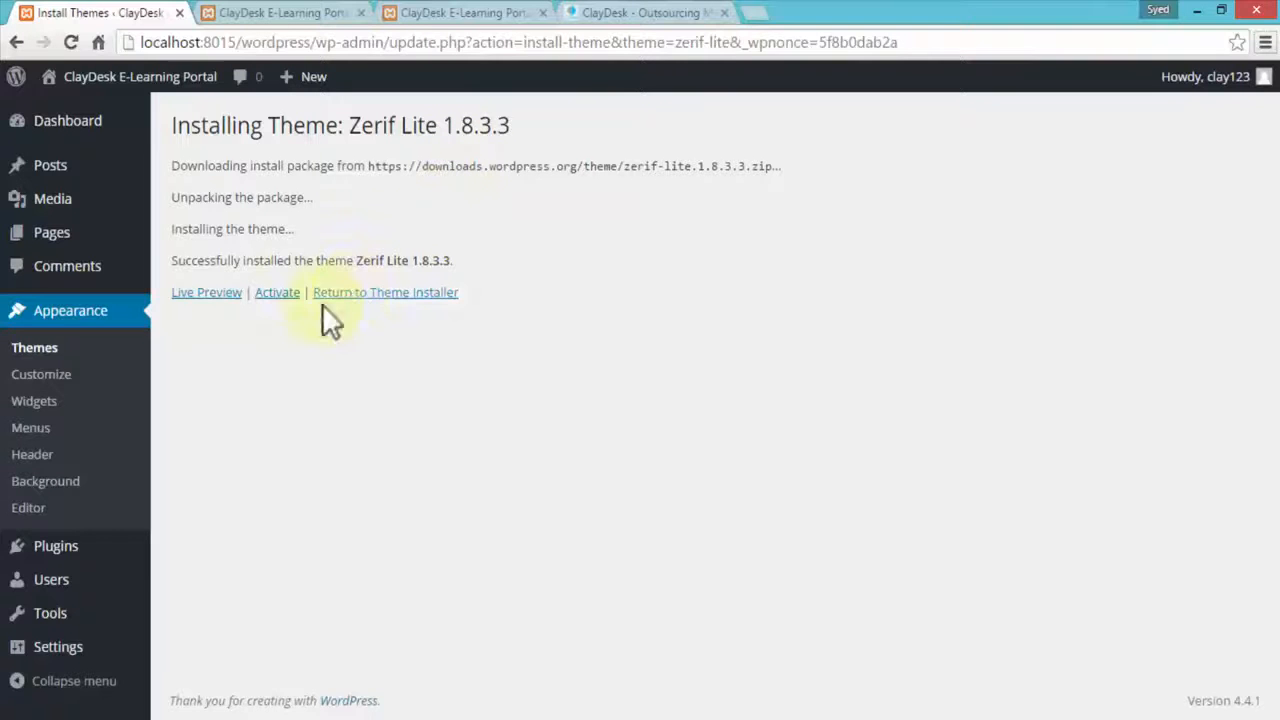
{"action": "left_click", "coordinate": [280, 298]}
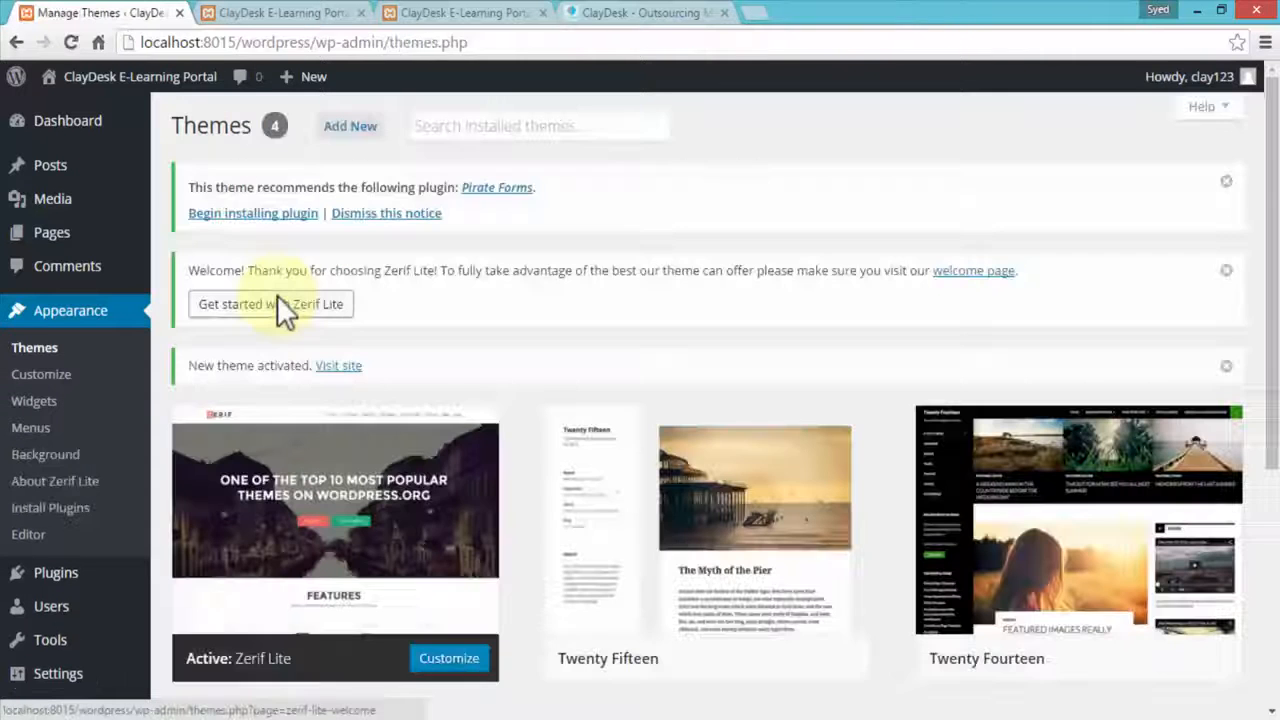
Step: Open the public site in a new browser tab and examine the Test Page down to its footer with Zerif Lite active
{"action": "scroll", "coordinate": [300, 450], "scroll_direction": "down", "scroll_amount": 1}
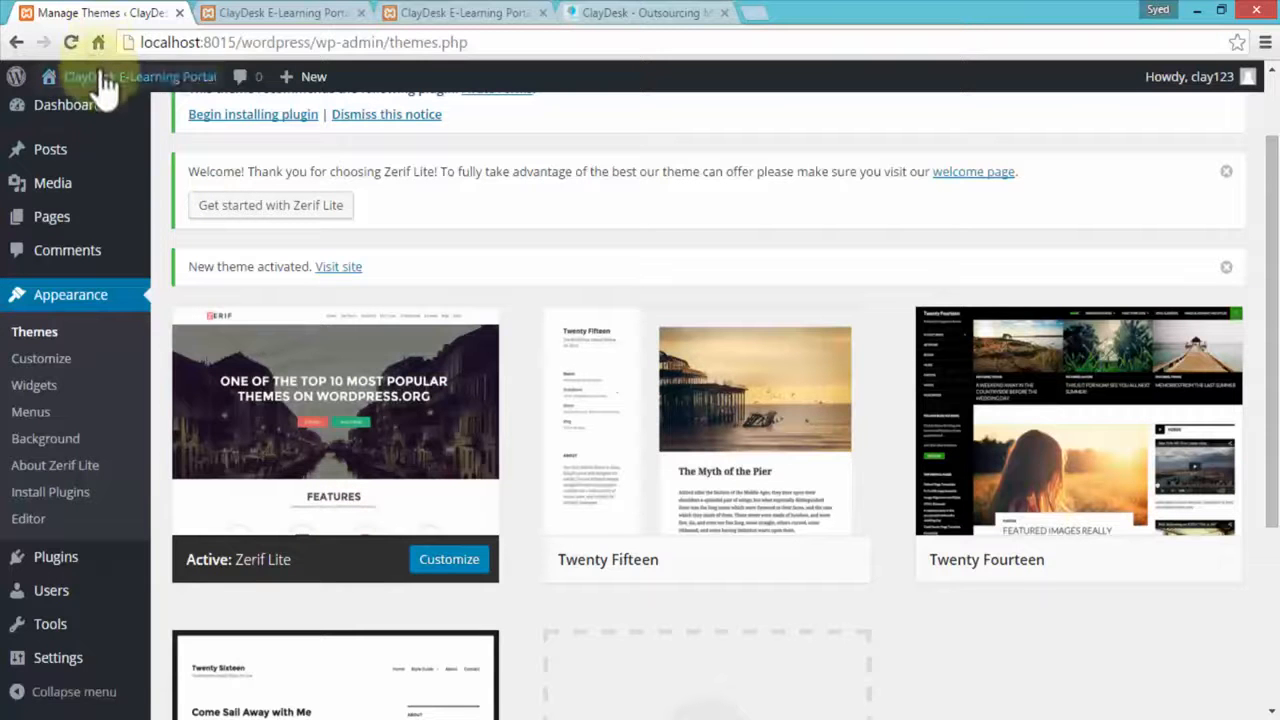
{"action": "mouse_move", "coordinate": [102, 86]}
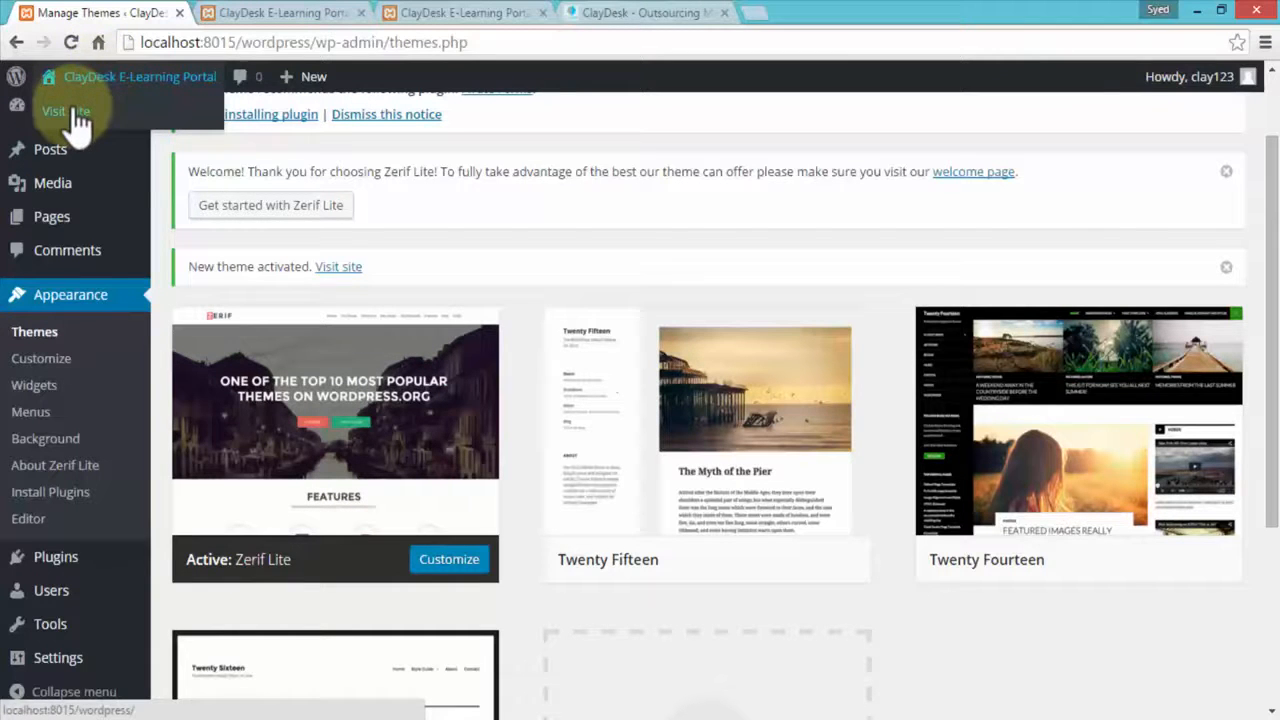
{"action": "right_click", "coordinate": [74, 109]}
{"action": "left_click", "coordinate": [147, 121]}
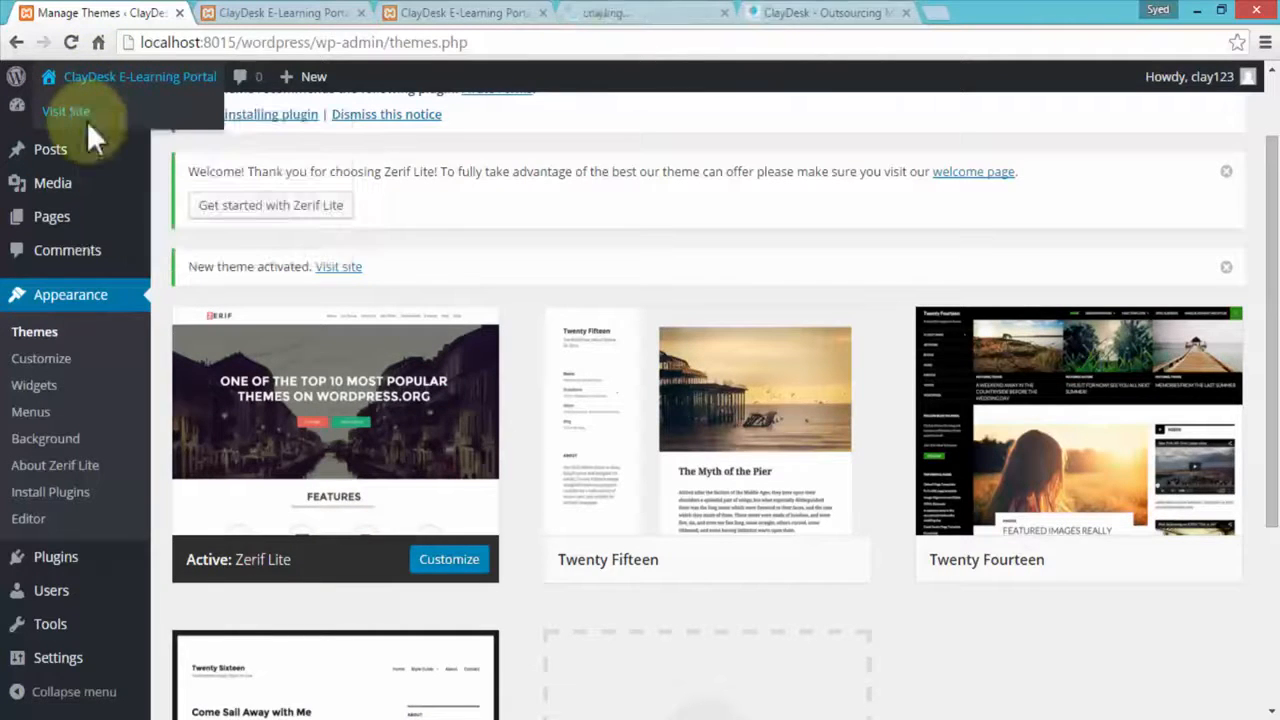
{"action": "left_click", "coordinate": [630, 16]}
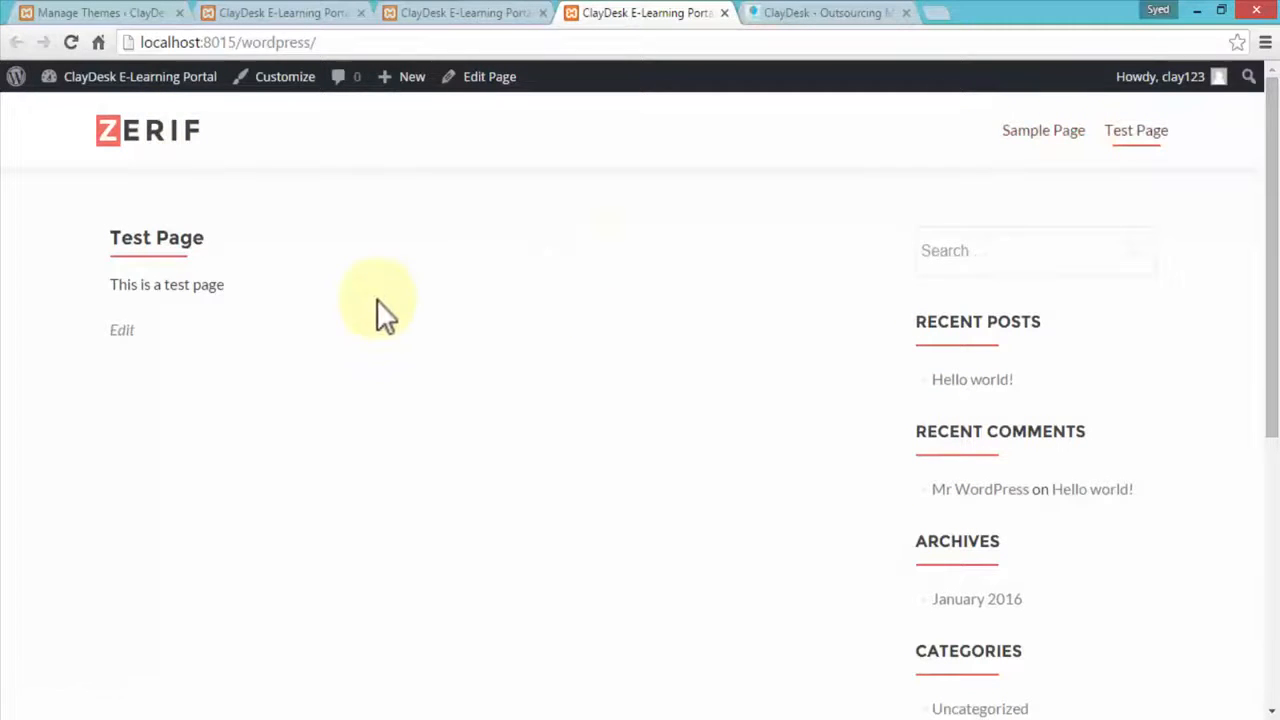
{"action": "scroll", "coordinate": [357, 410], "scroll_direction": "down", "scroll_amount": 5}
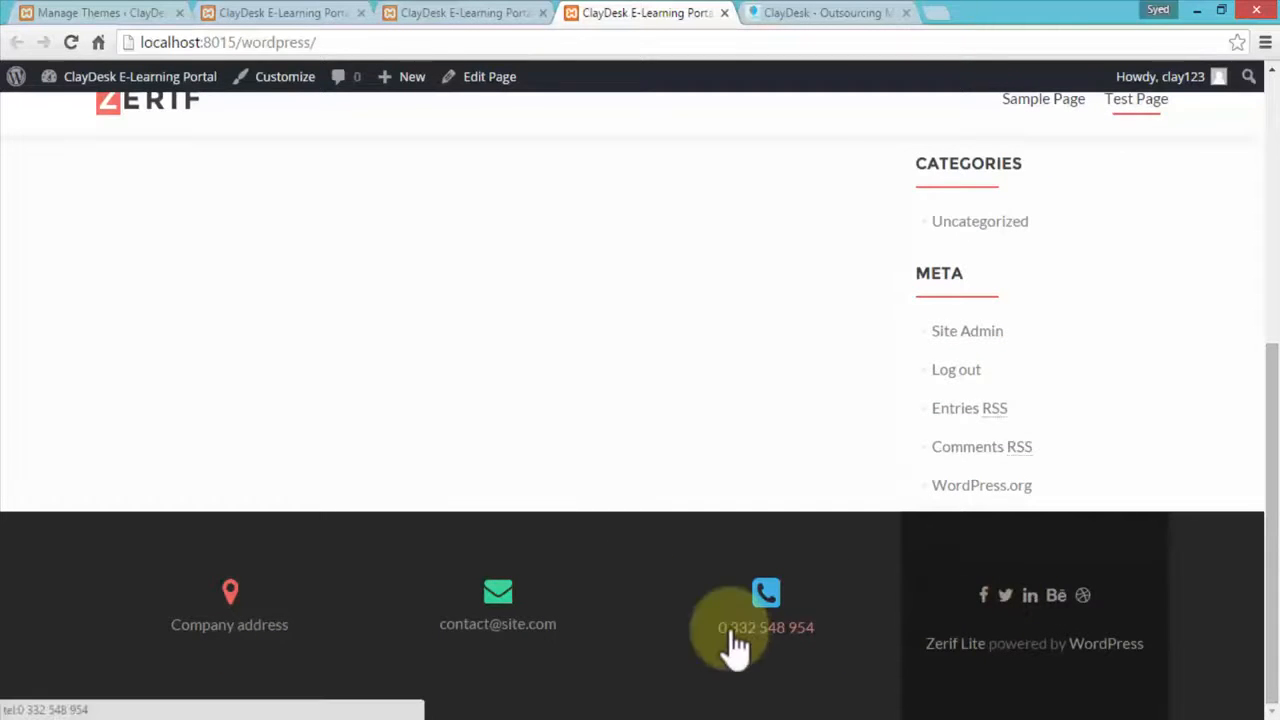
{"action": "scroll", "coordinate": [454, 492], "scroll_direction": "up", "scroll_amount": 5}
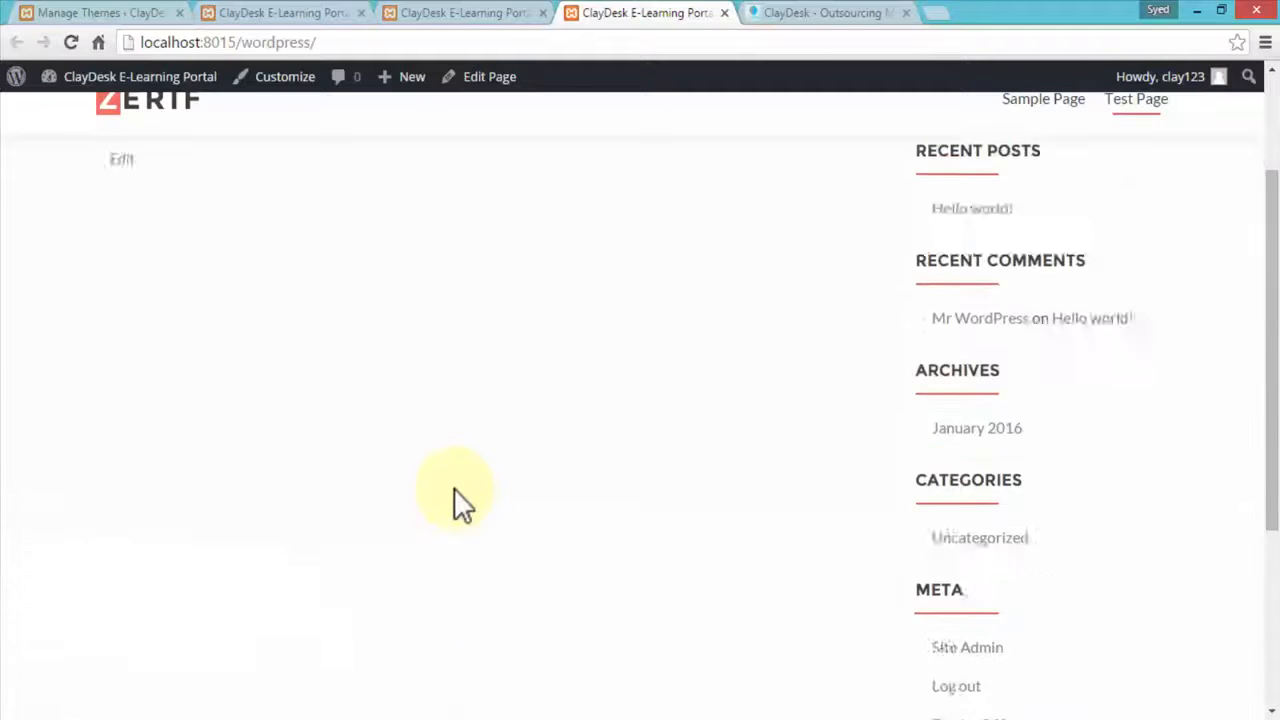
Step: Return to the admin tab and open the Test Page from the list of pages in the editor to examine its content
{"action": "left_click", "coordinate": [135, 18]}
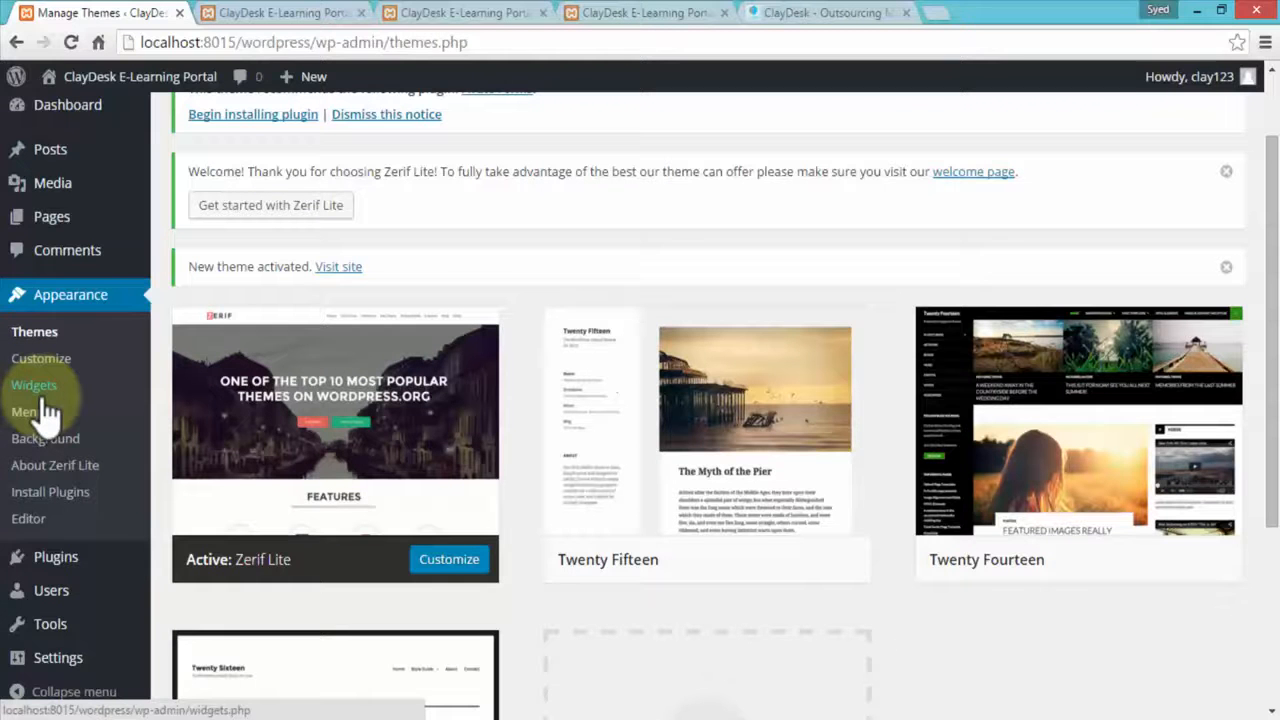
{"action": "scroll", "coordinate": [45, 410], "scroll_direction": "up", "scroll_amount": 1}
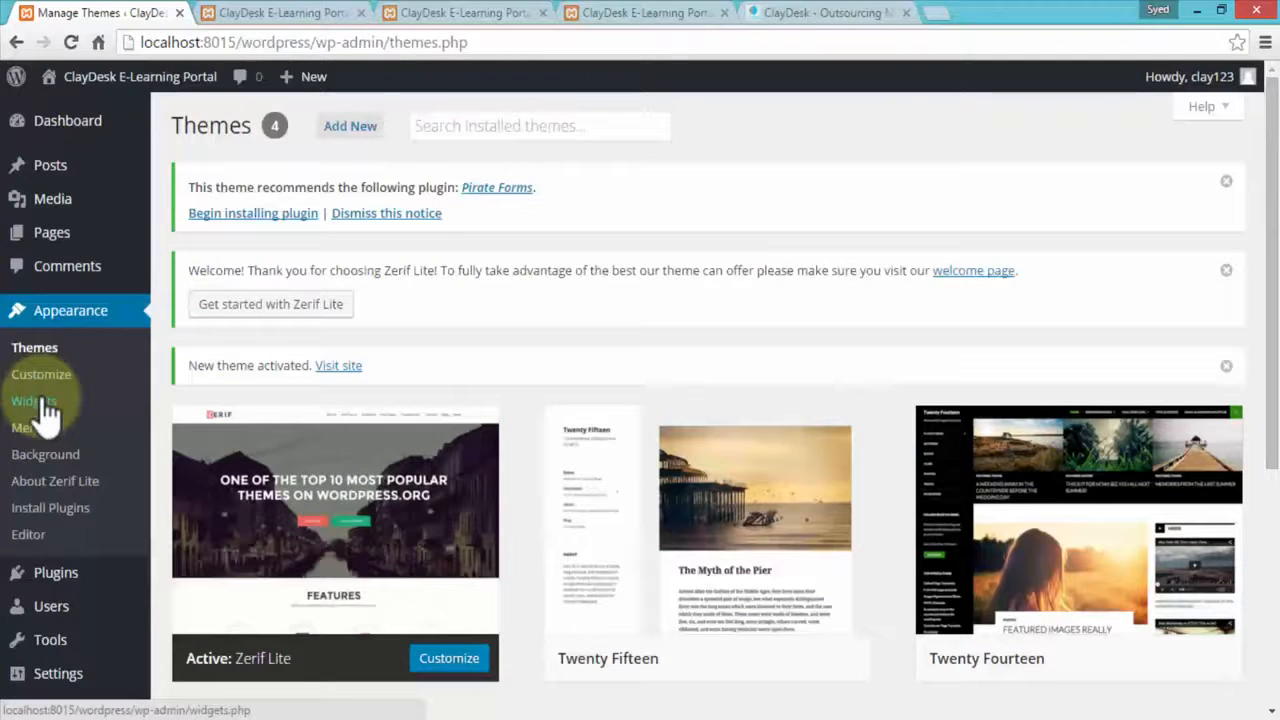
{"action": "mouse_move", "coordinate": [62, 247]}
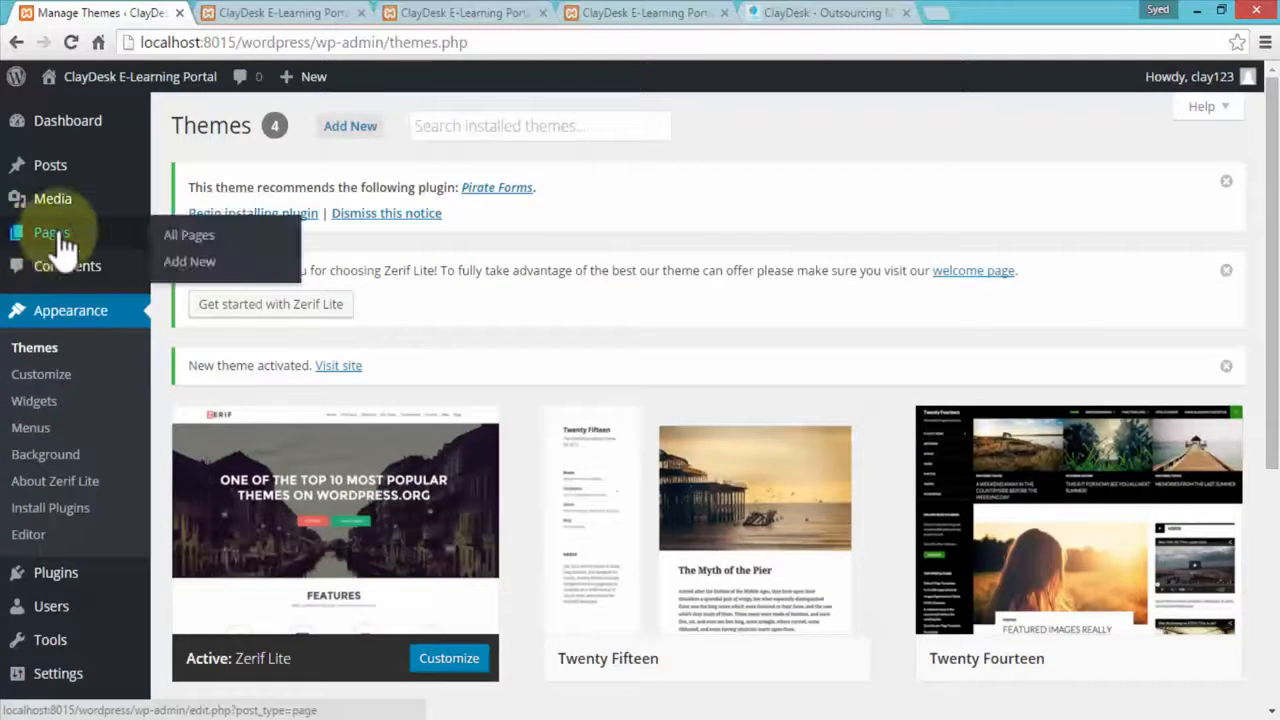
{"action": "left_click", "coordinate": [57, 229]}
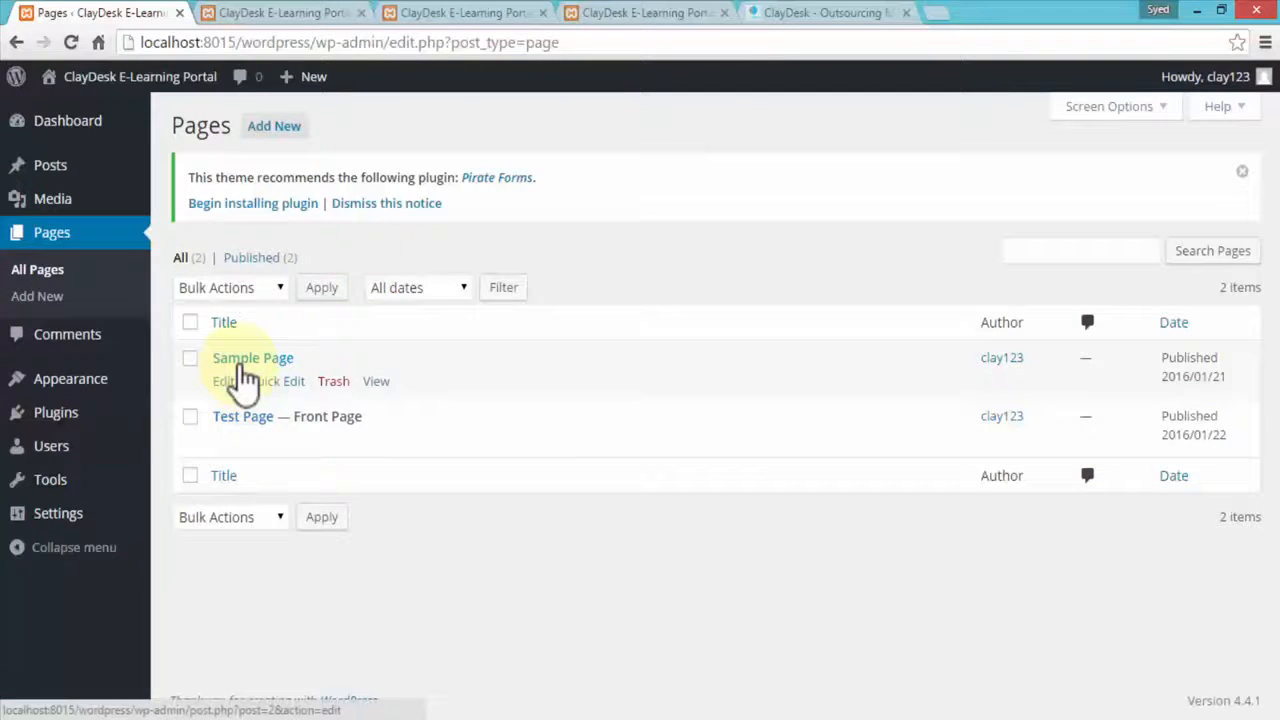
{"action": "left_click", "coordinate": [241, 418]}
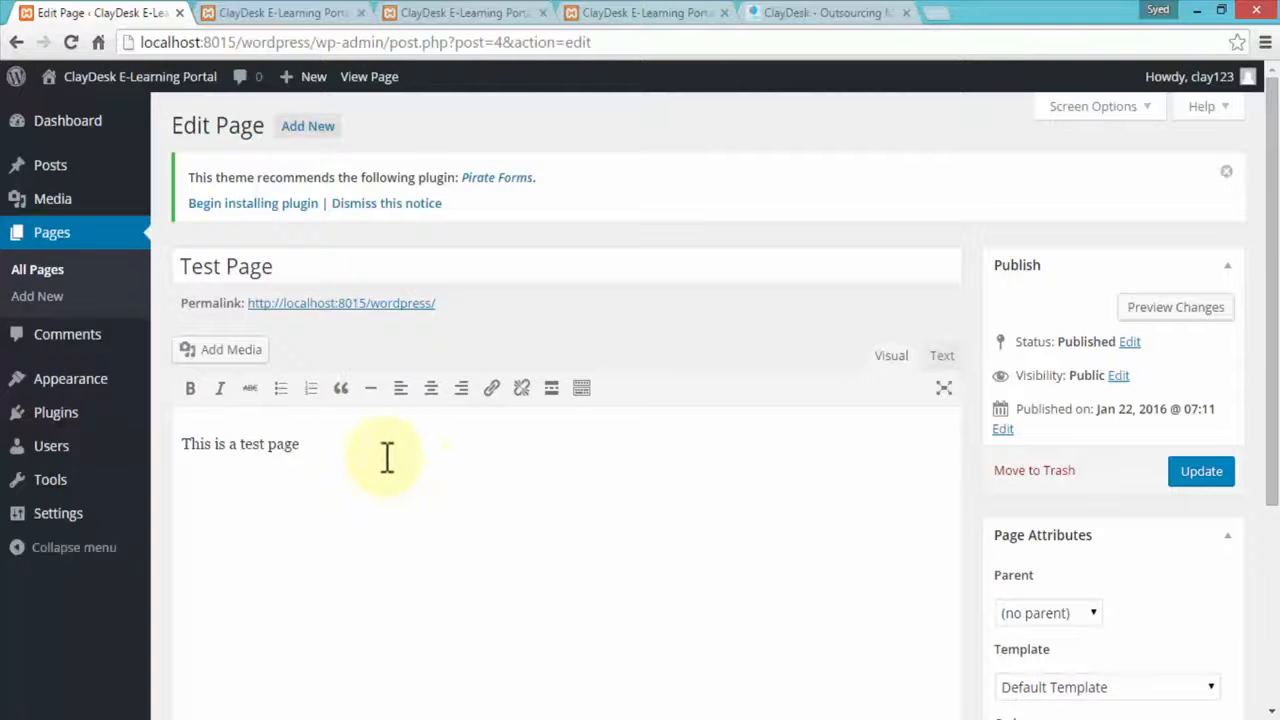
{"action": "scroll", "coordinate": [371, 457], "scroll_direction": "down", "scroll_amount": 1}
{"action": "left_click", "coordinate": [323, 349]}
{"action": "scroll", "coordinate": [361, 418], "scroll_direction": "up", "scroll_amount": 1}
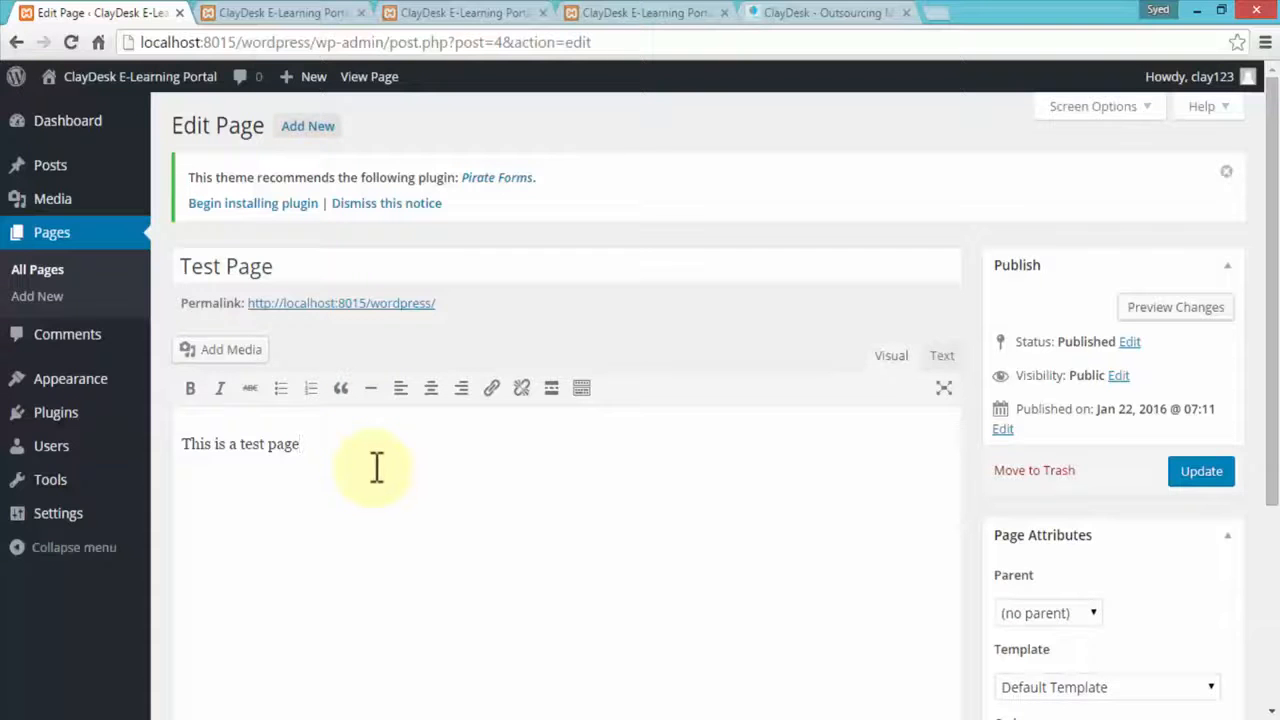
Step: Open the site's general settings and replace the tagline with "I love WordPress"
{"action": "mouse_move", "coordinate": [57, 532]}
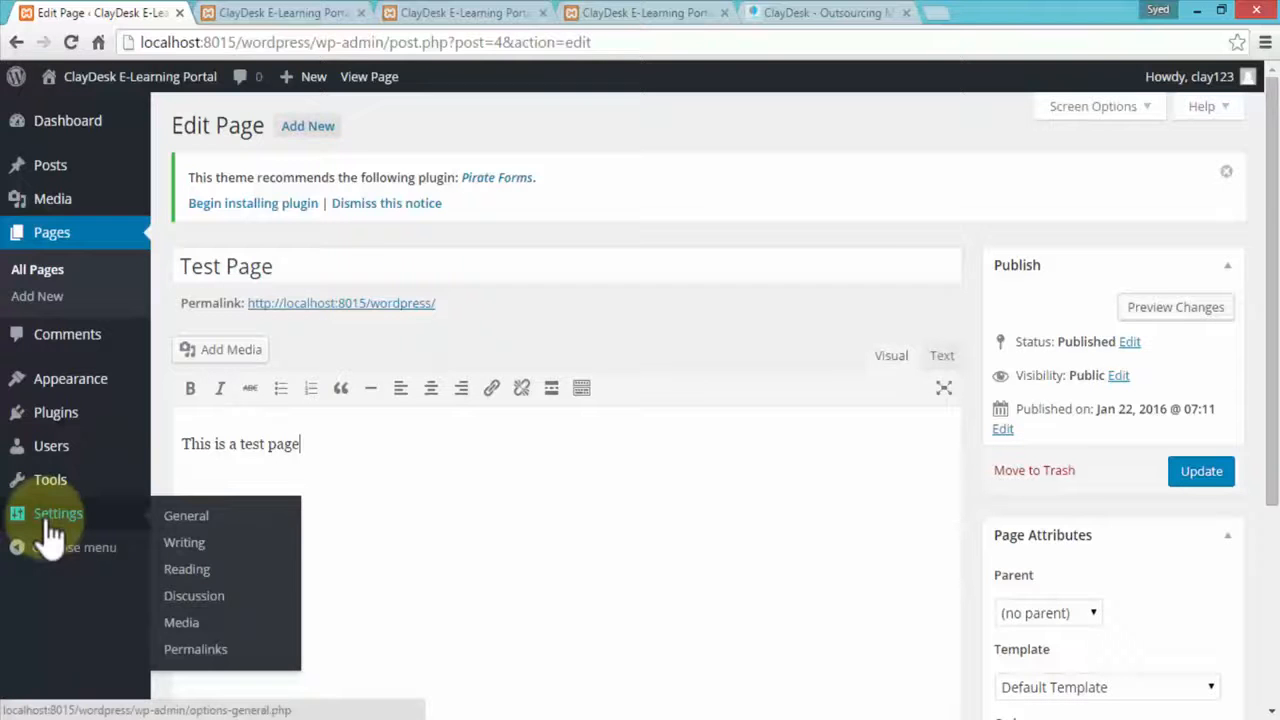
{"action": "left_click", "coordinate": [50, 522]}
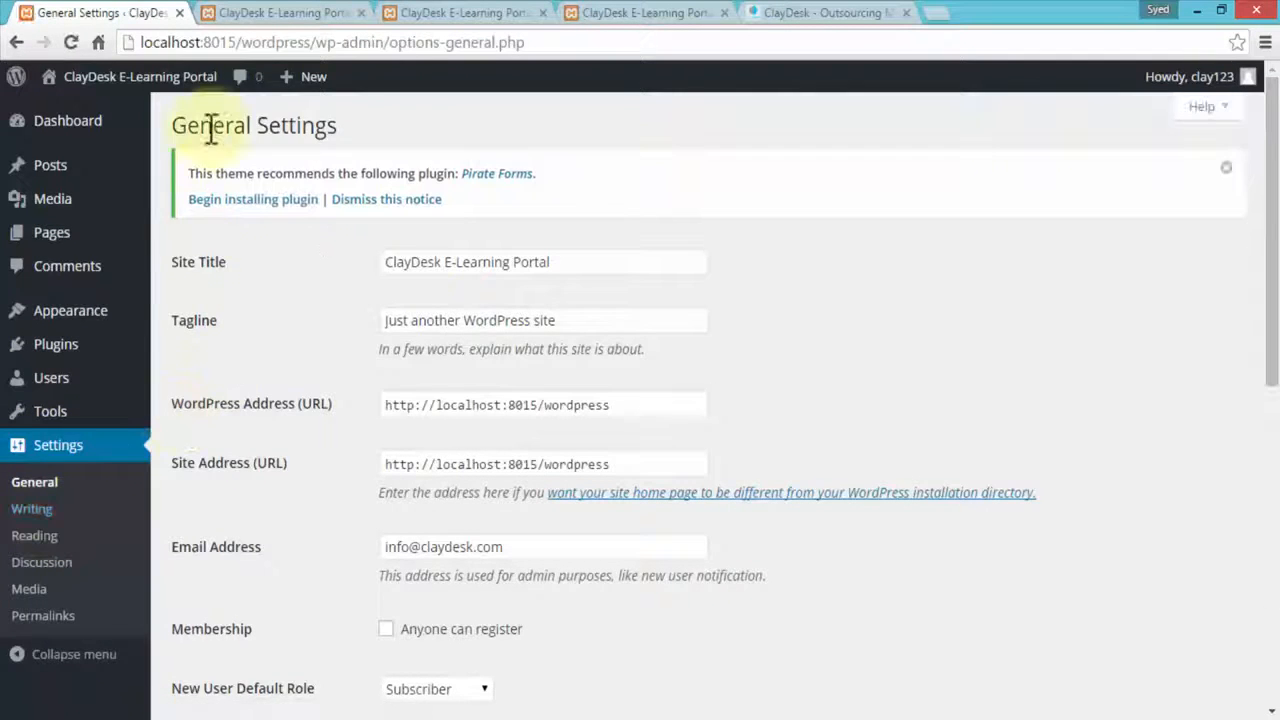
{"action": "left_click", "coordinate": [577, 263]}
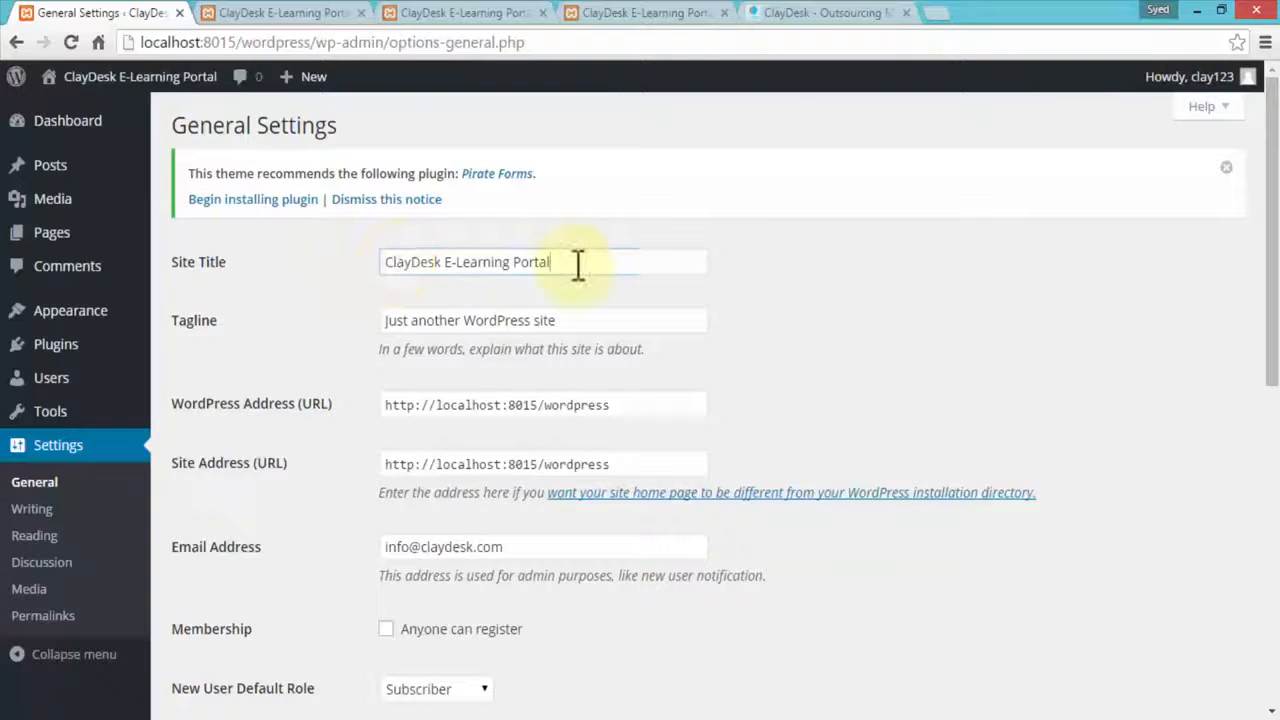
{"action": "triple_click", "coordinate": [585, 319]}
{"action": "key", "text": "BackSpace"}
{"action": "type", "text": "I love WordPress"}
{"action": "left_click", "coordinate": [624, 400]}
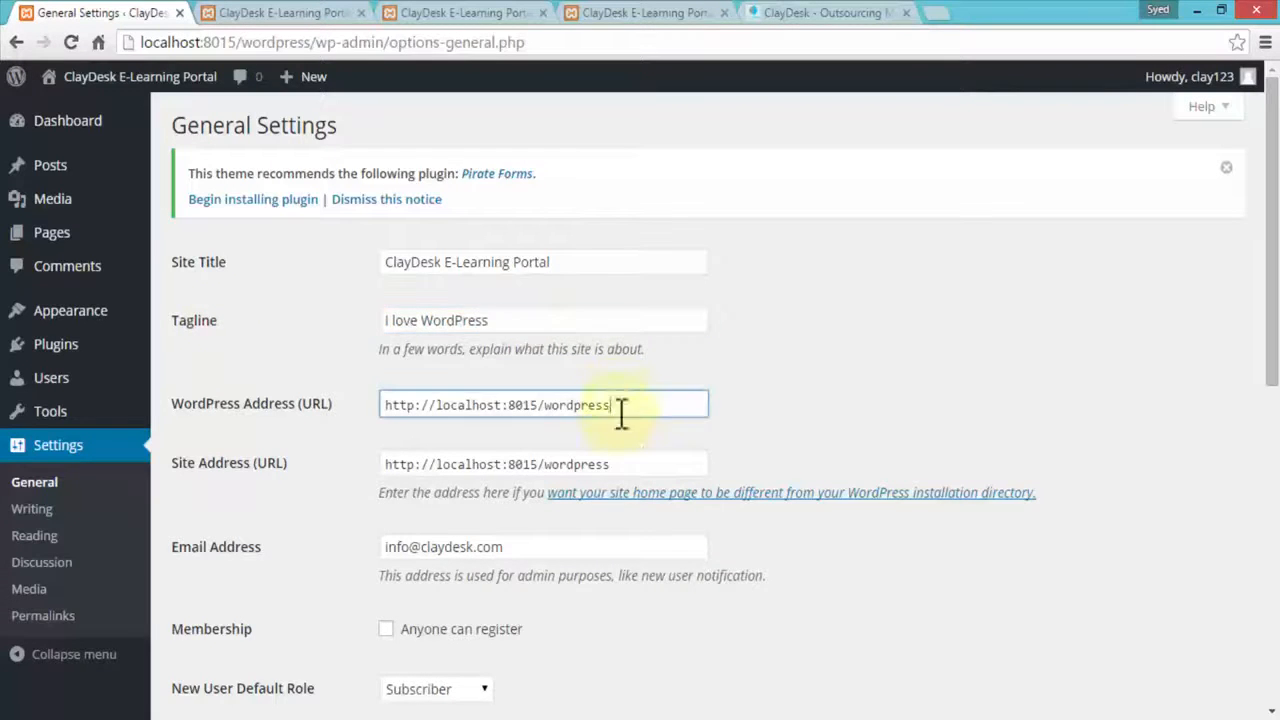
Step: Examine the remaining general settings, including the new user default role choices, timezone, date and time formats, week start and site language
{"action": "scroll", "coordinate": [634, 443], "scroll_direction": "down", "scroll_amount": 1}
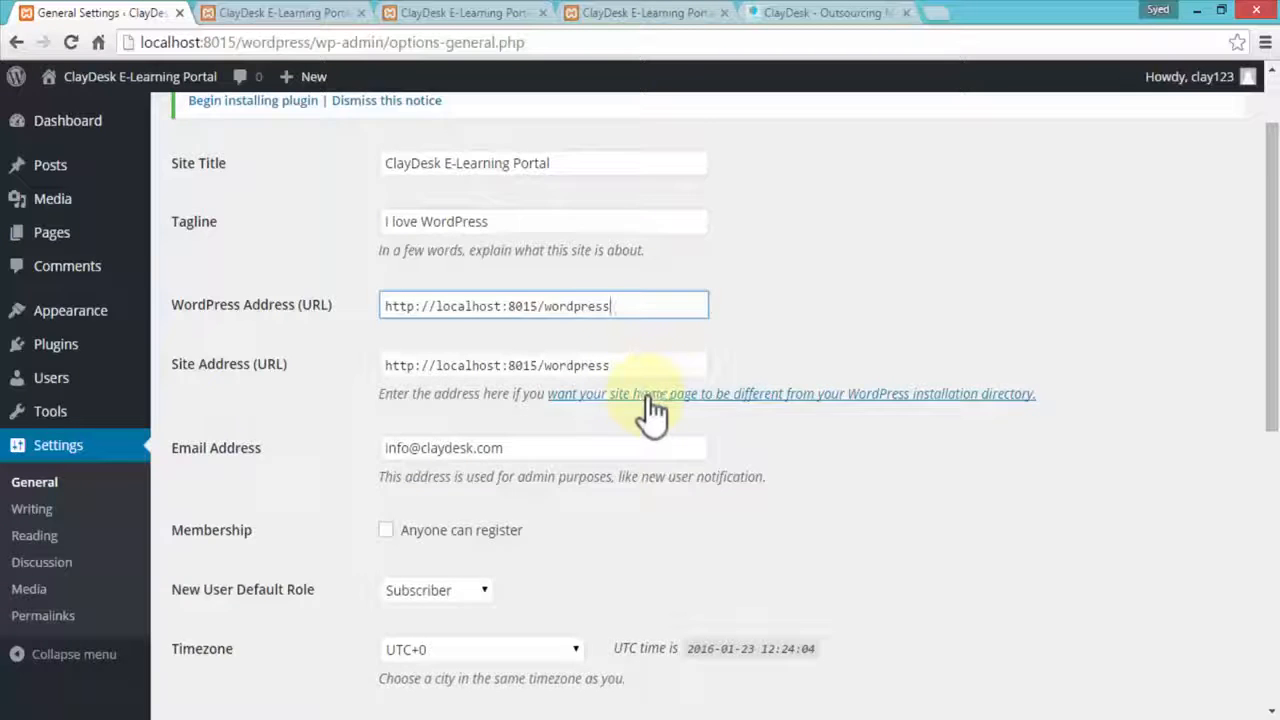
{"action": "scroll", "coordinate": [650, 410], "scroll_direction": "down", "scroll_amount": 1}
{"action": "scroll", "coordinate": [583, 353], "scroll_direction": "down", "scroll_amount": 2}
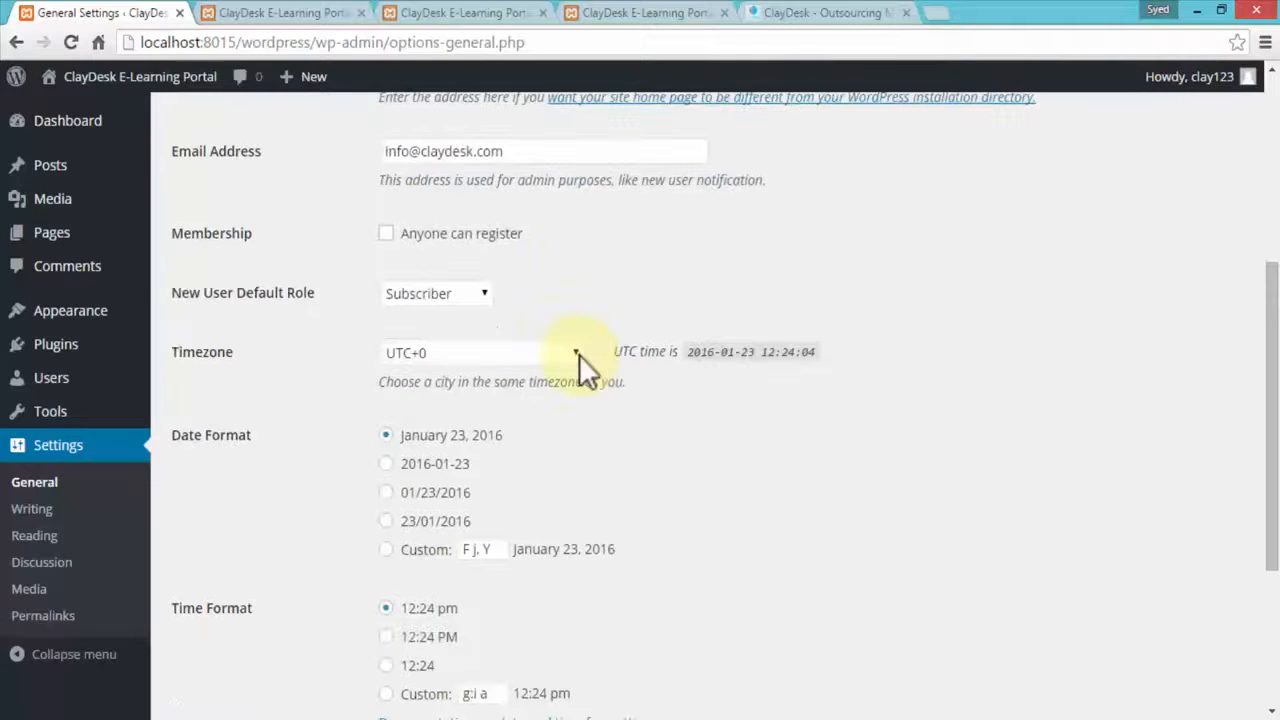
{"action": "left_click", "coordinate": [481, 296]}
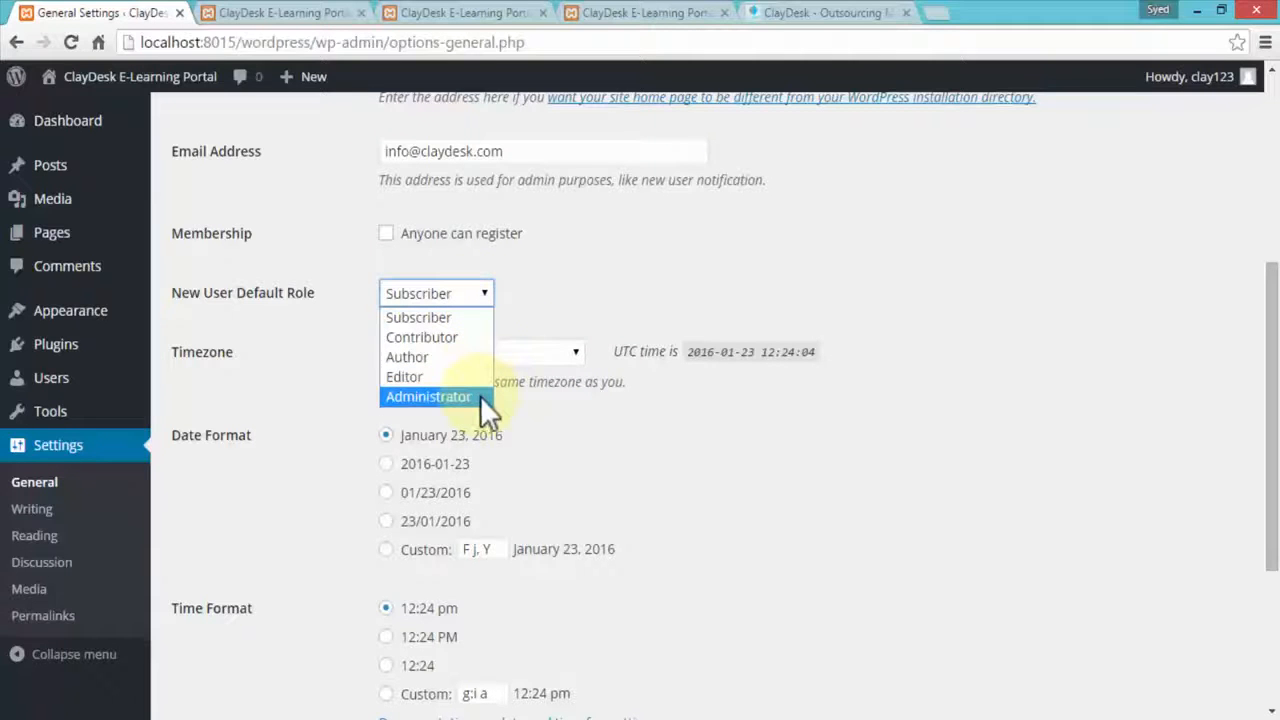
{"action": "left_click", "coordinate": [627, 306]}
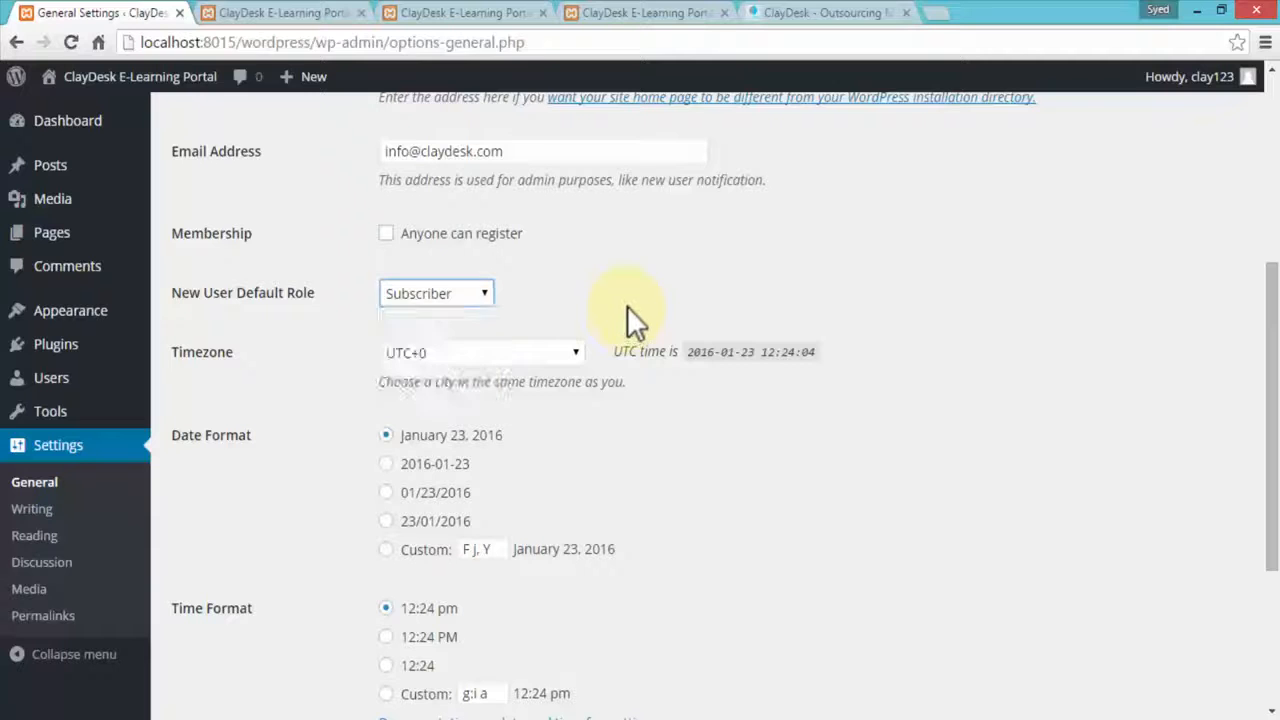
{"action": "scroll", "coordinate": [619, 424], "scroll_direction": "down", "scroll_amount": 1}
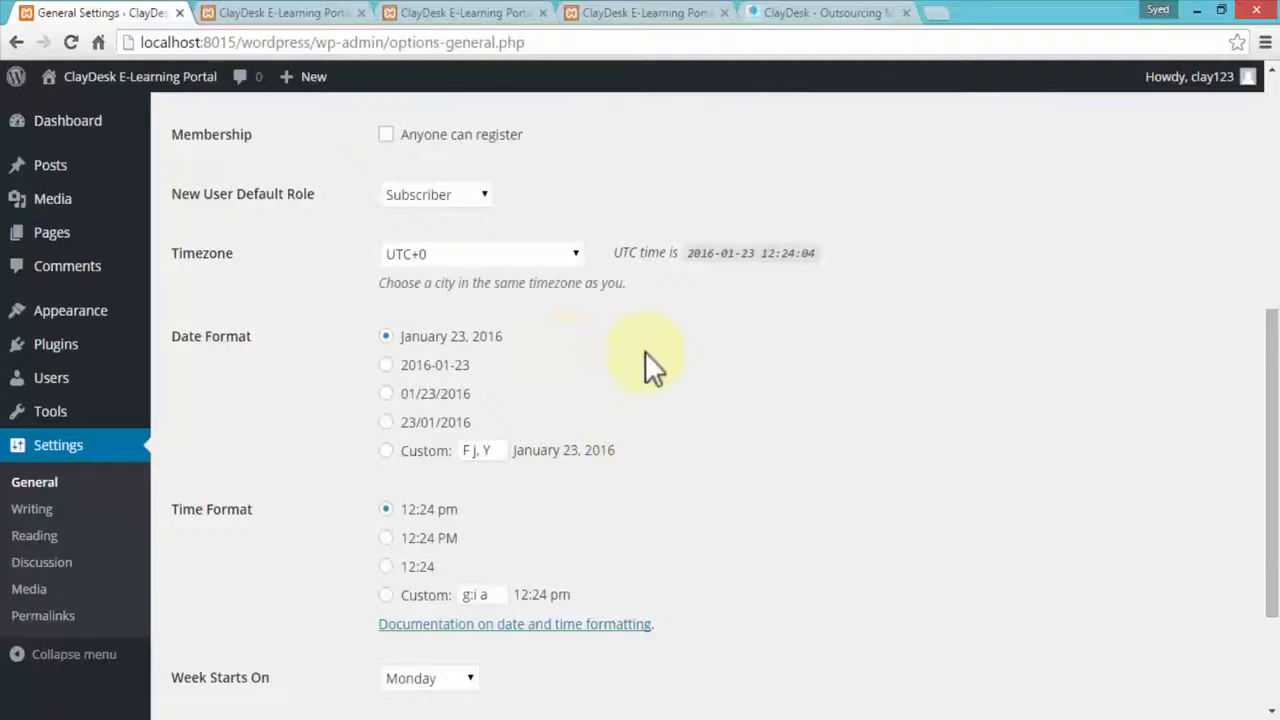
{"action": "scroll", "coordinate": [645, 350], "scroll_direction": "down", "scroll_amount": 2}
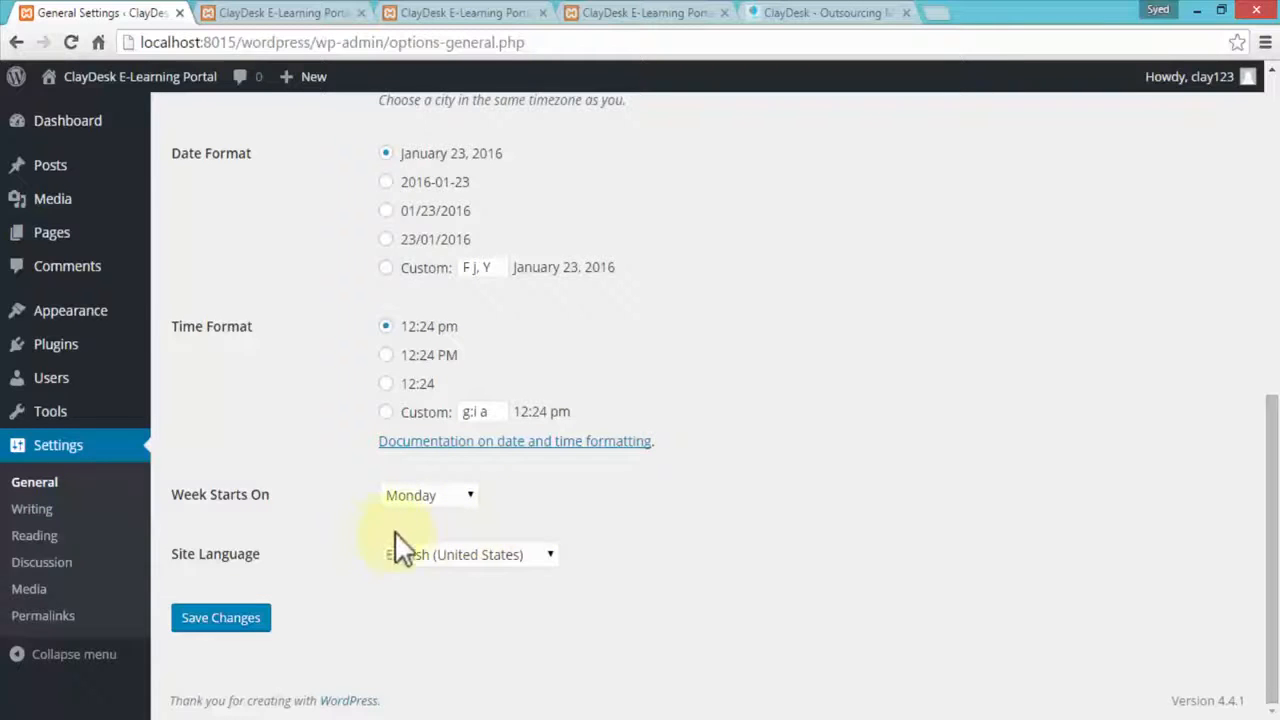
{"action": "scroll", "coordinate": [293, 522], "scroll_direction": "up", "scroll_amount": 4}
{"action": "scroll", "coordinate": [291, 514], "scroll_direction": "down", "scroll_amount": 2}
{"action": "scroll", "coordinate": [291, 513], "scroll_direction": "down", "scroll_amount": 2}
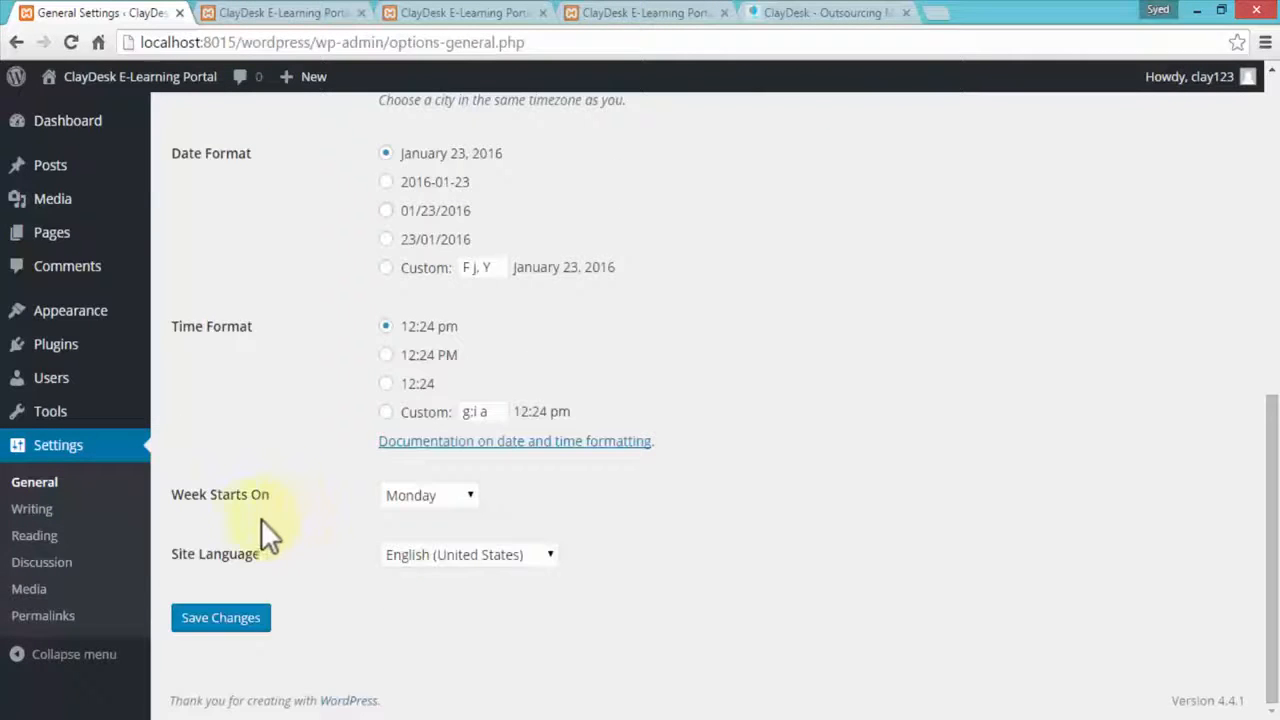
Step: Open the Reading settings, and close the two outdated browser tabs showing the public site
{"action": "left_click", "coordinate": [33, 538]}
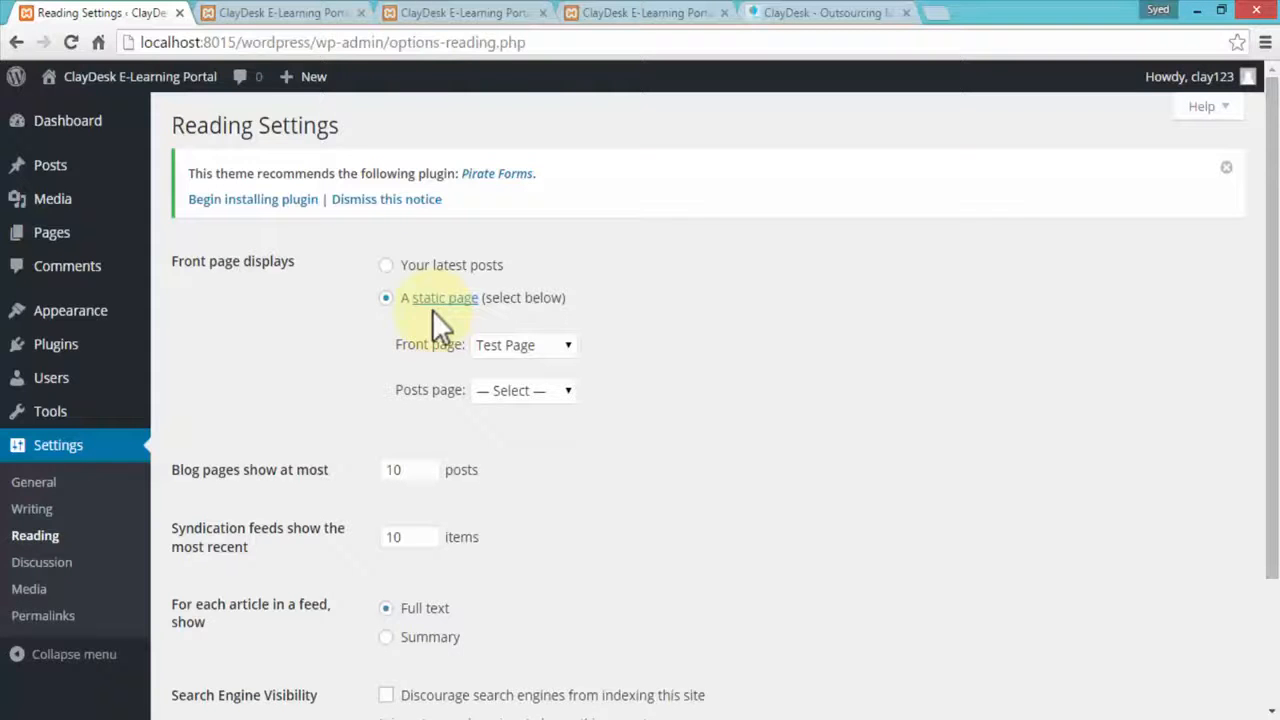
{"action": "left_click", "coordinate": [285, 12]}
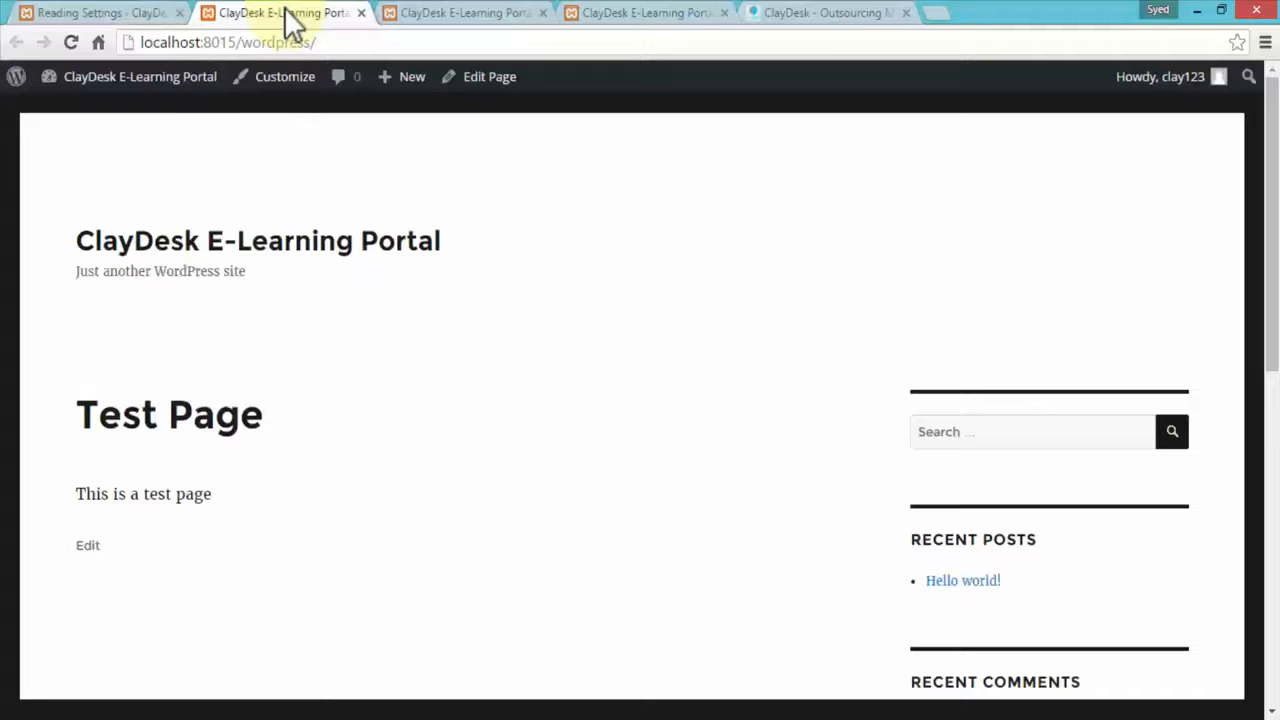
{"action": "left_click", "coordinate": [362, 13]}
{"action": "left_click", "coordinate": [362, 13]}
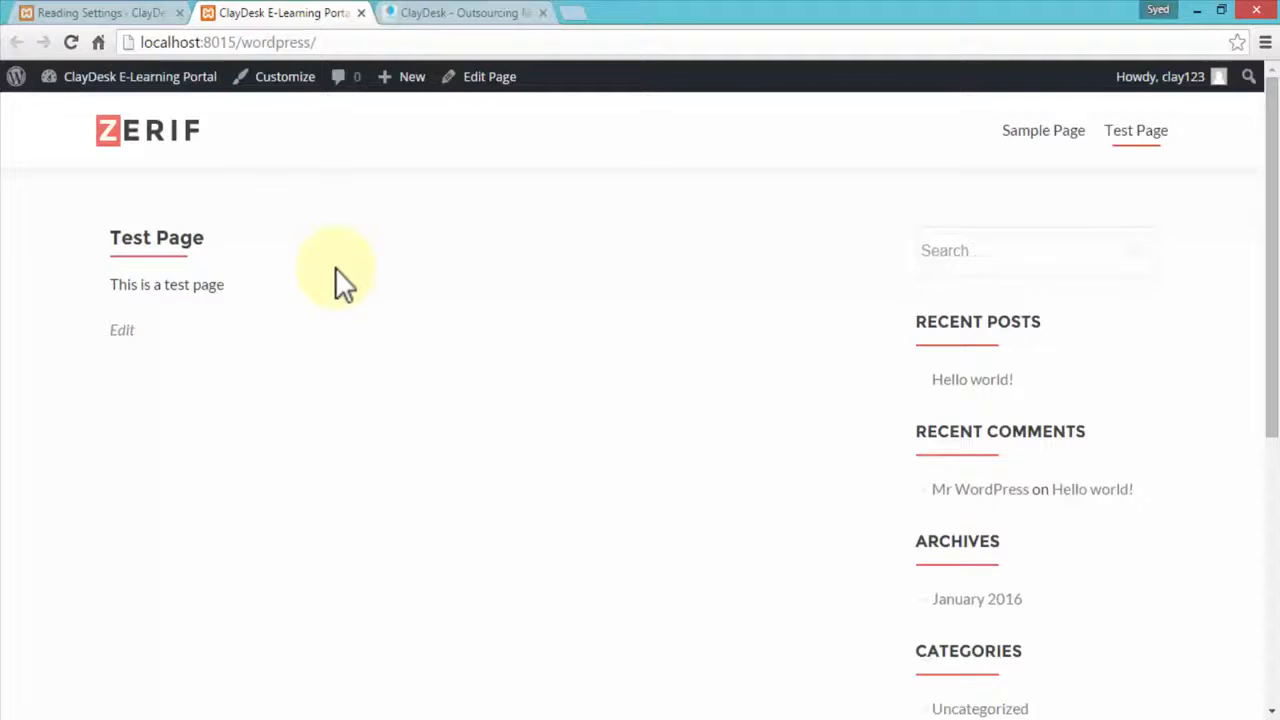
Step: Return to the Reading settings, review the front page choices, keep Test Page as the static front page and save the changes
{"action": "left_click", "coordinate": [85, 13]}
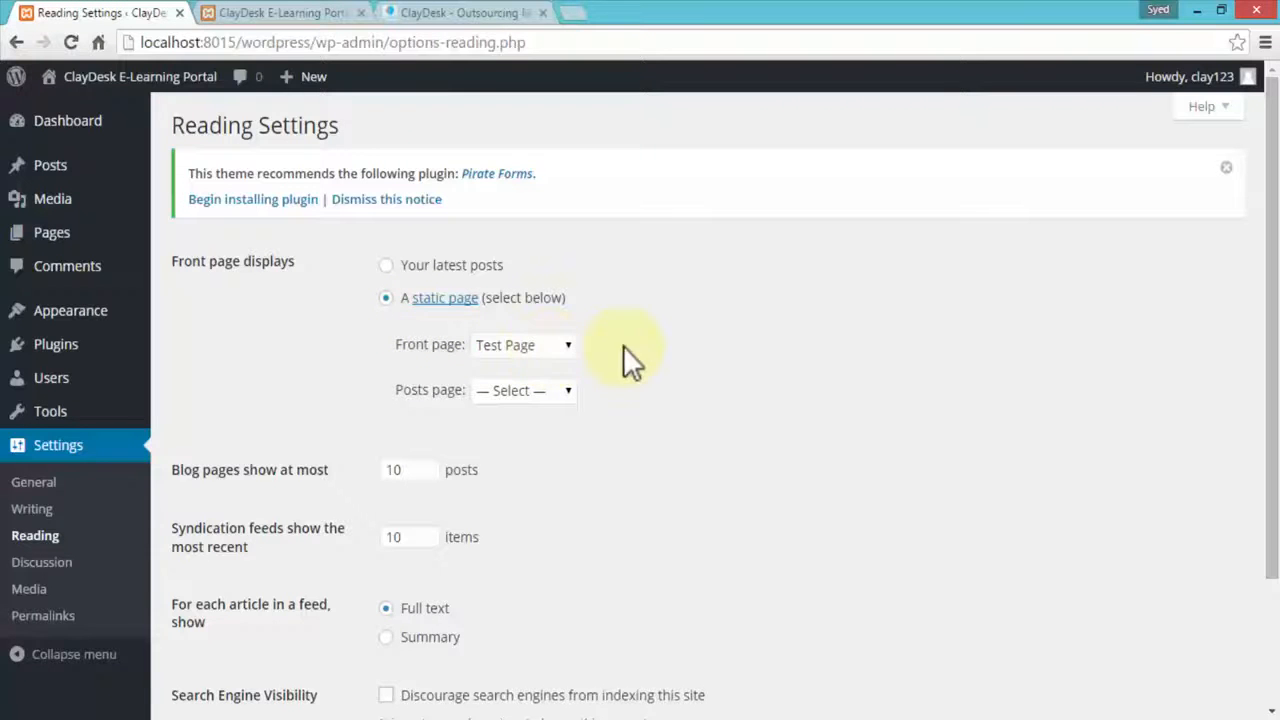
{"action": "left_click", "coordinate": [553, 347]}
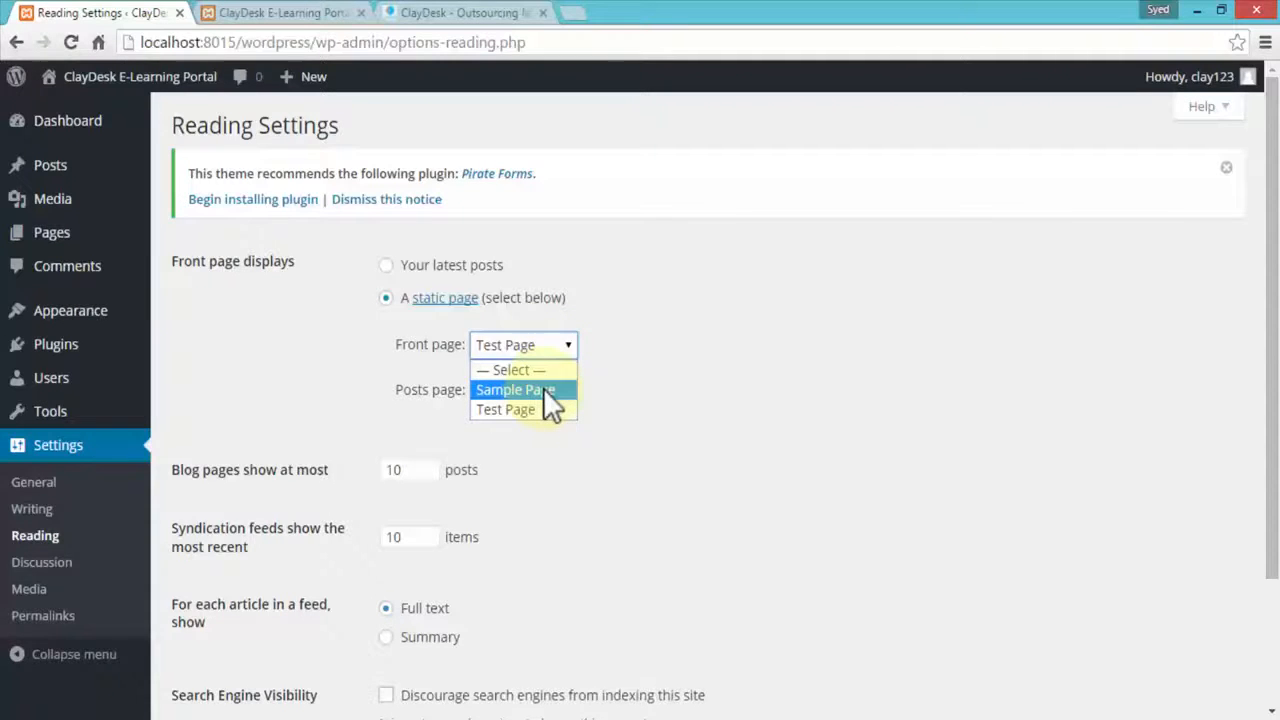
{"action": "mouse_move", "coordinate": [78, 240]}
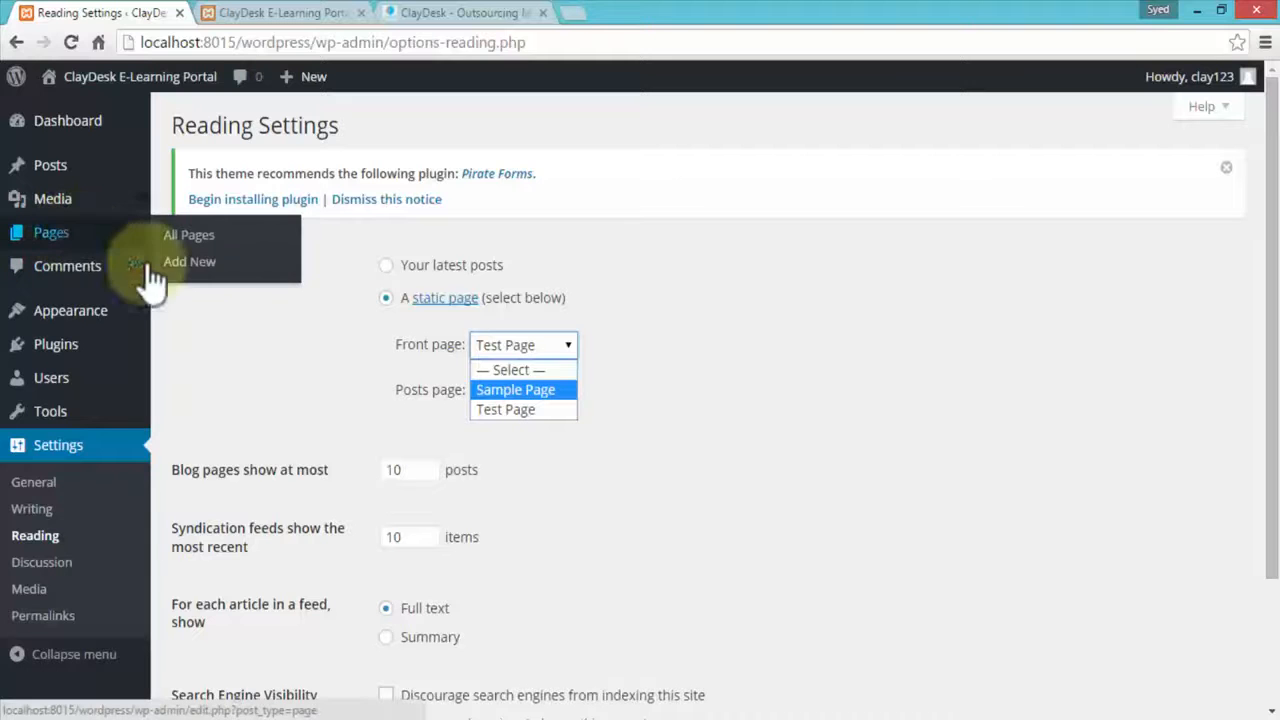
{"action": "left_click", "coordinate": [677, 416]}
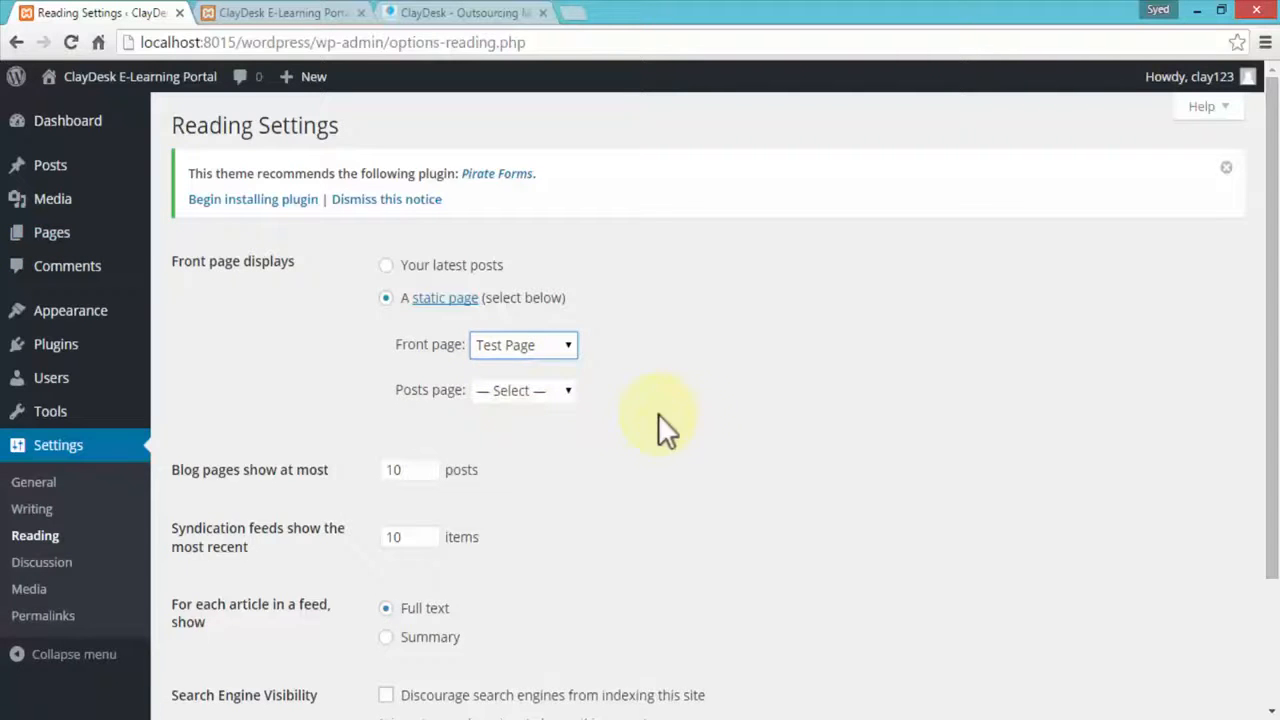
{"action": "scroll", "coordinate": [643, 430], "scroll_direction": "down", "scroll_amount": 3}
{"action": "left_click", "coordinate": [222, 630]}
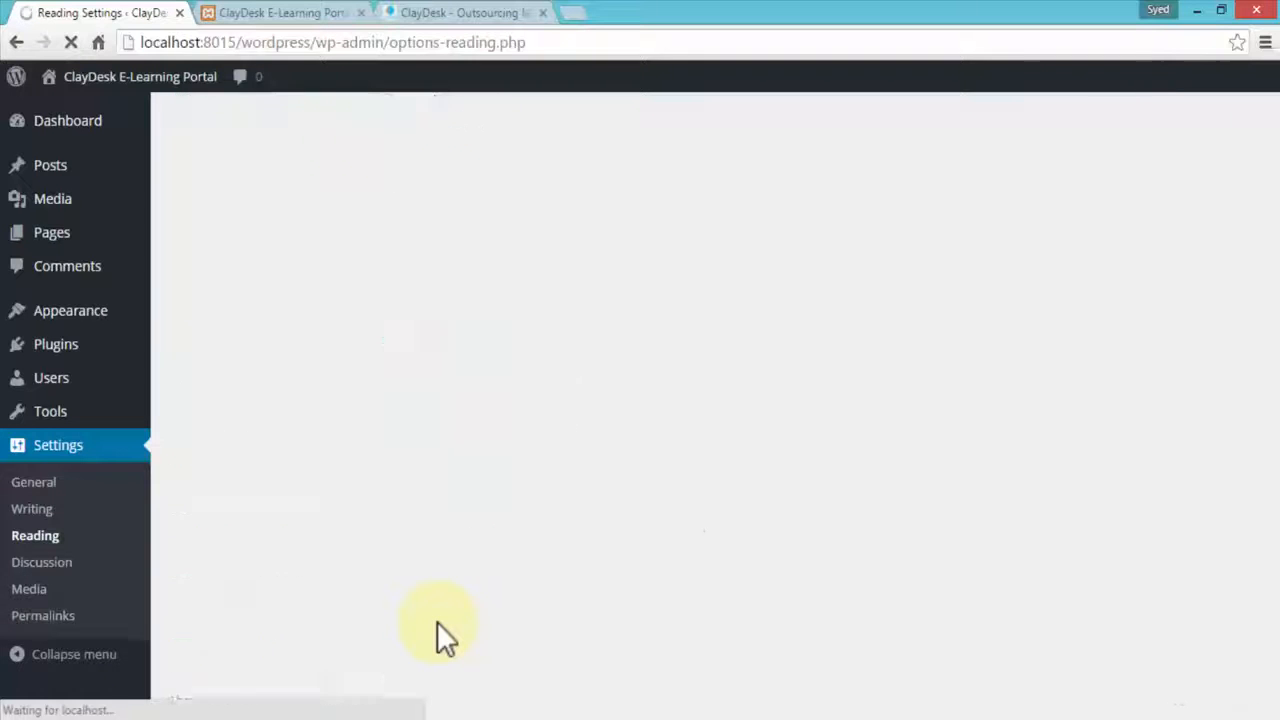